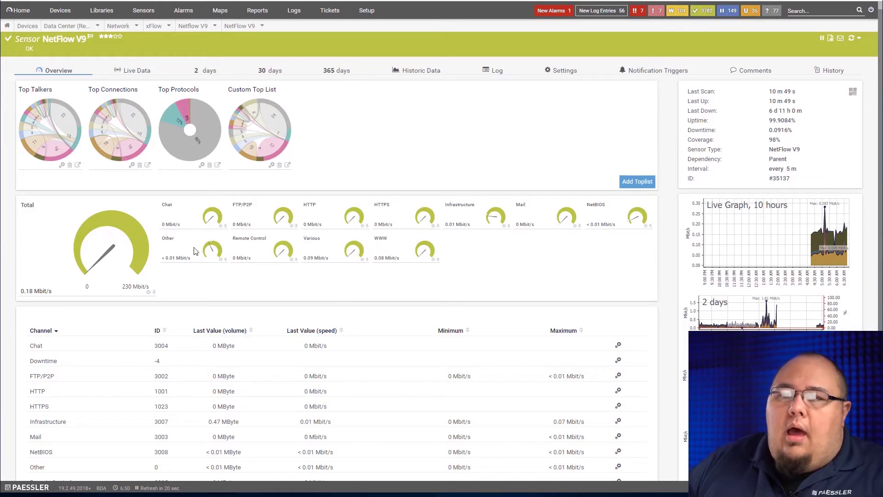
Look over the NetFlow V9 sensor's channel gauges and open its settings at the channel selection.
mouse_move(238, 219)
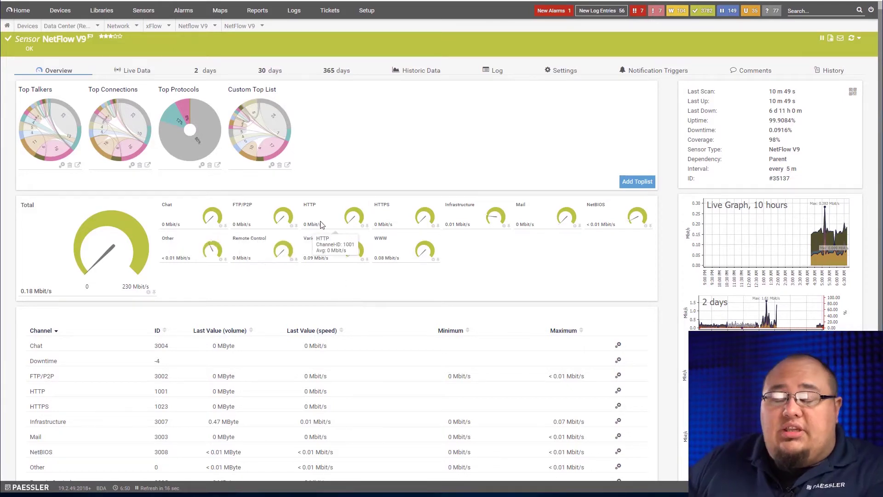
mouse_move(341, 228)
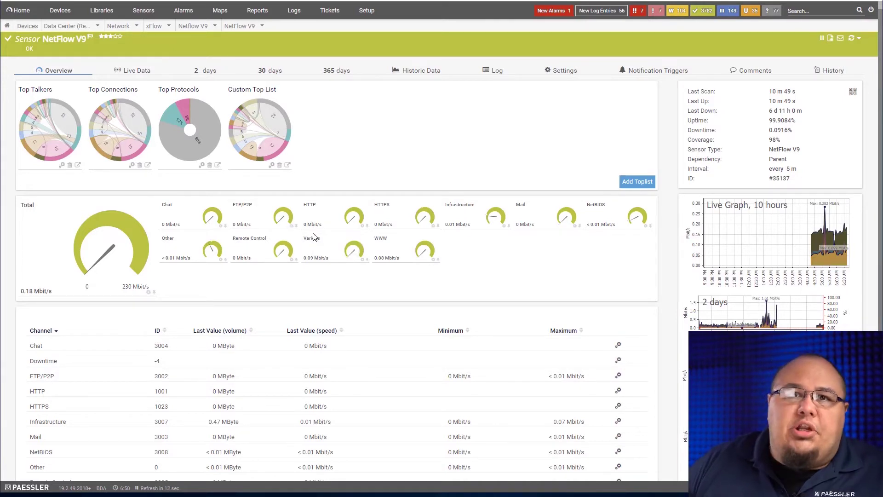
mouse_move(312, 237)
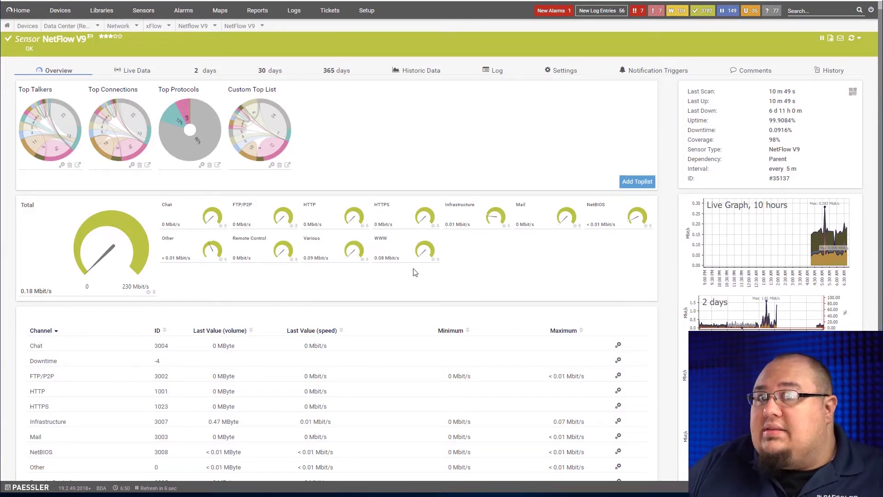
click(562, 72)
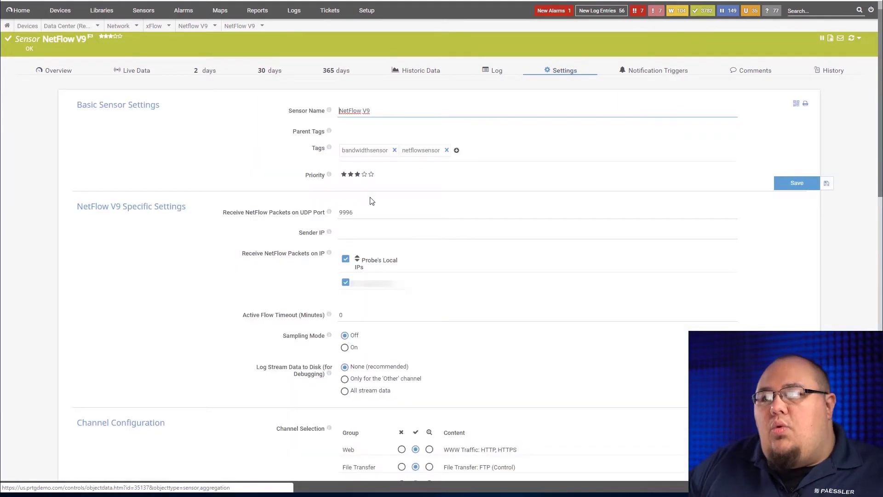
mouse_move(328, 310)
scroll(358, 297, down, 6)
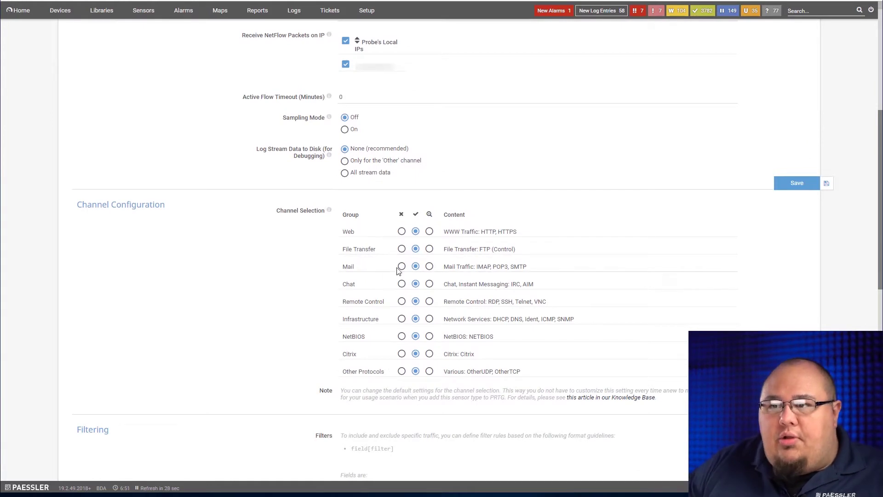
Try the detailed channel option for the Web group and return it to the standard selection.
click(430, 233)
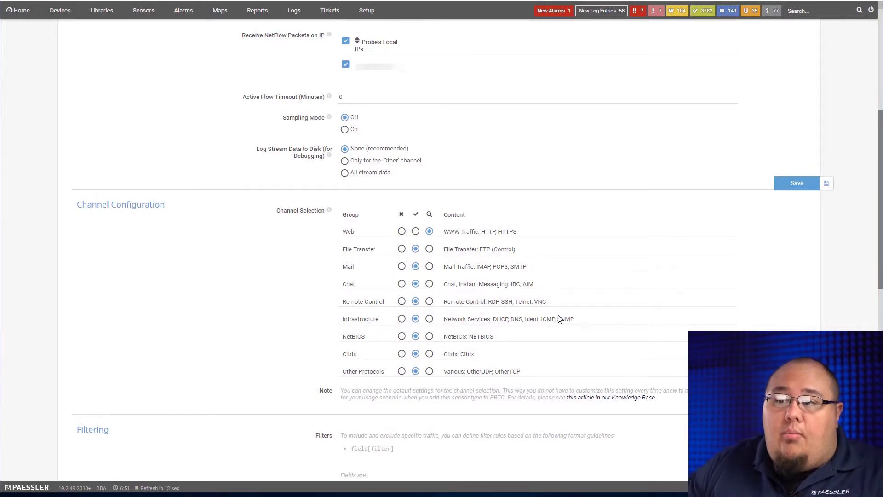
click(415, 231)
Review the NetFlow V9 specific settings, including the receiving UDP port, Sender IP, receiving IPs and active flow timeout.
scroll(291, 220, up, 6)
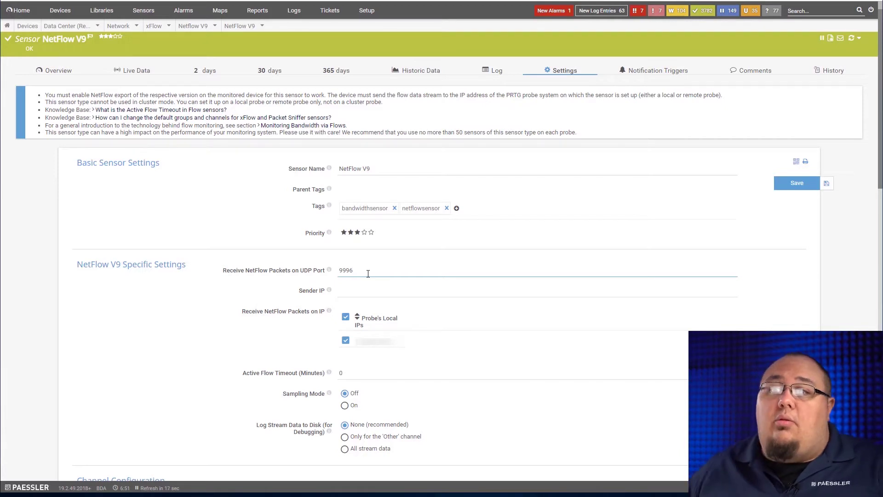
click(344, 290)
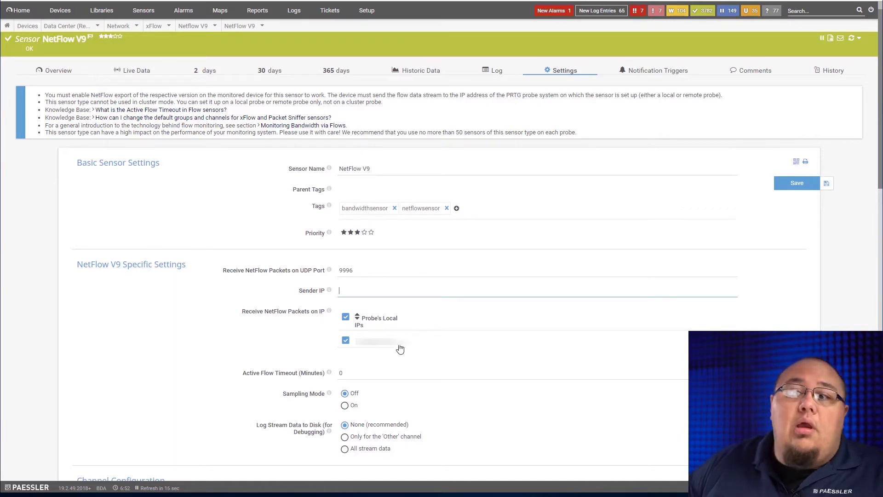
scroll(268, 348, down, 4)
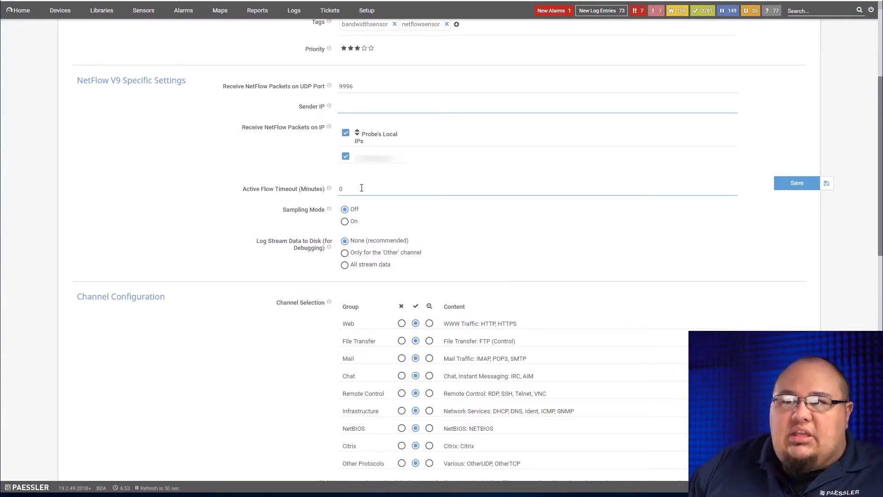
Examine the filtering rules, highlighting the standard and additional NetFlow 9 fields available for the include and exclude filters.
scroll(283, 285, down, 8)
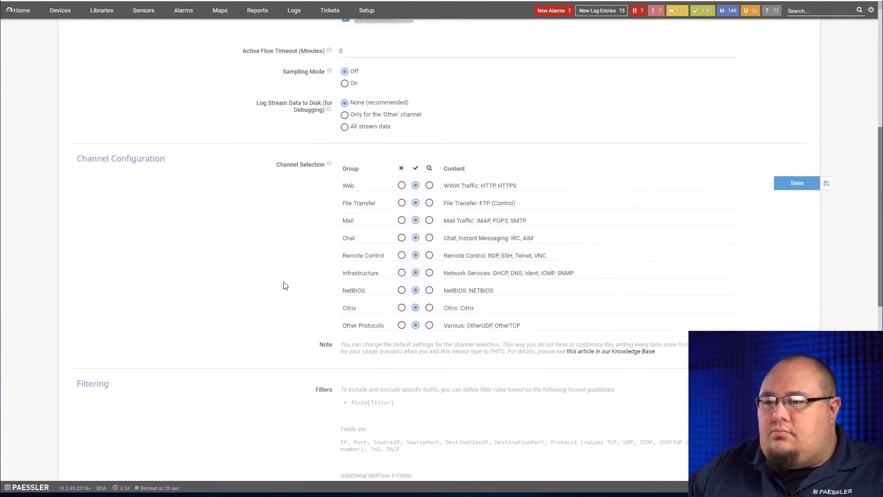
scroll(294, 262, down, 2)
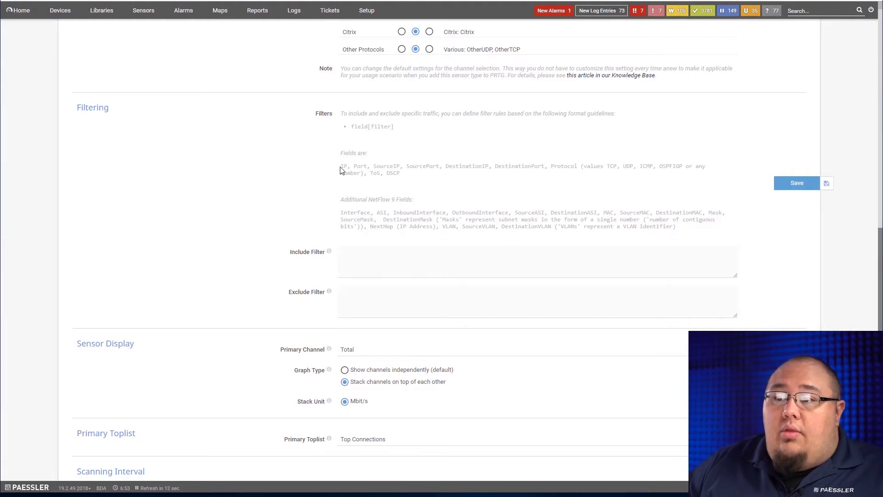
drag(341, 170, 406, 176)
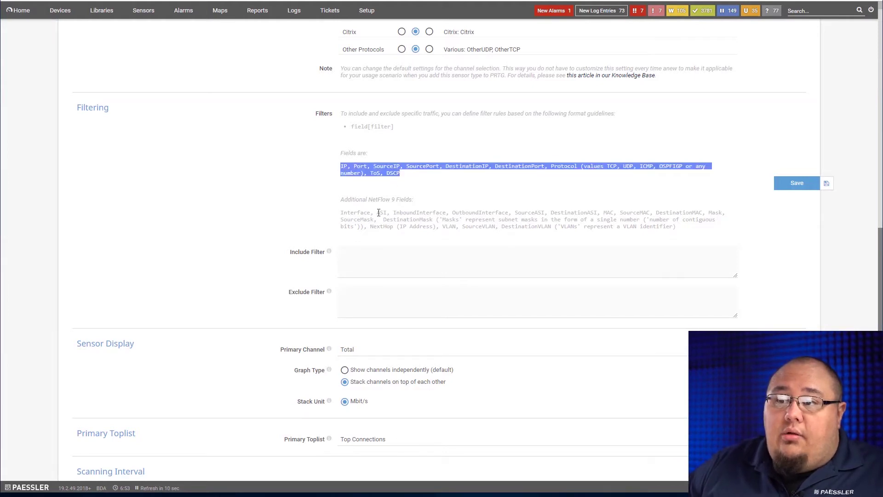
drag(341, 213, 691, 232)
click(690, 233)
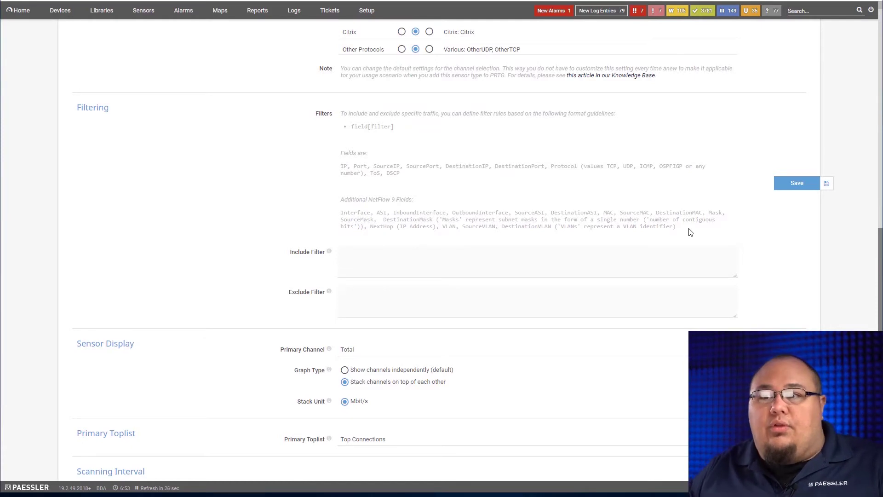
click(404, 298)
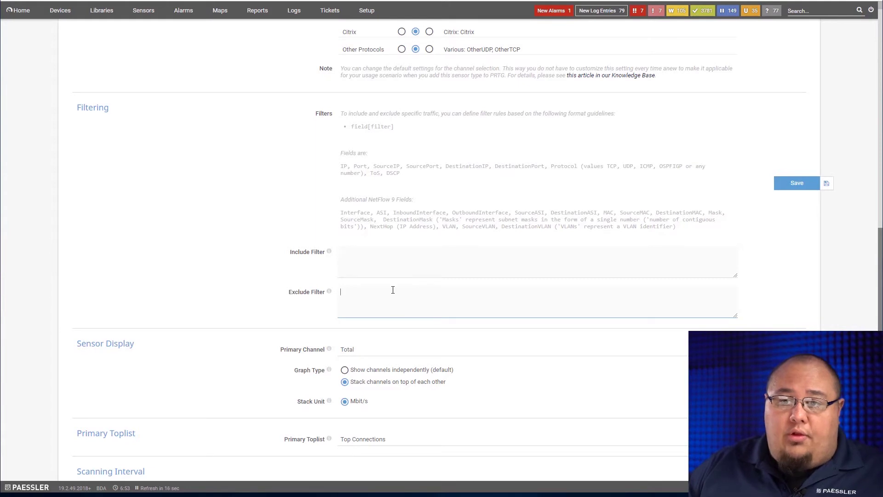
Return to the sensor overview and open the Top Talkers toplist to inspect its chart.
scroll(442, 262, up, 15)
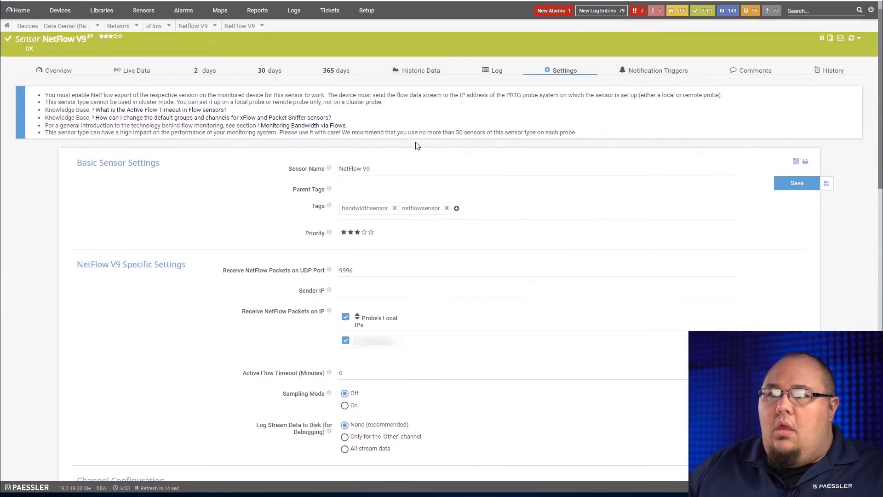
click(62, 73)
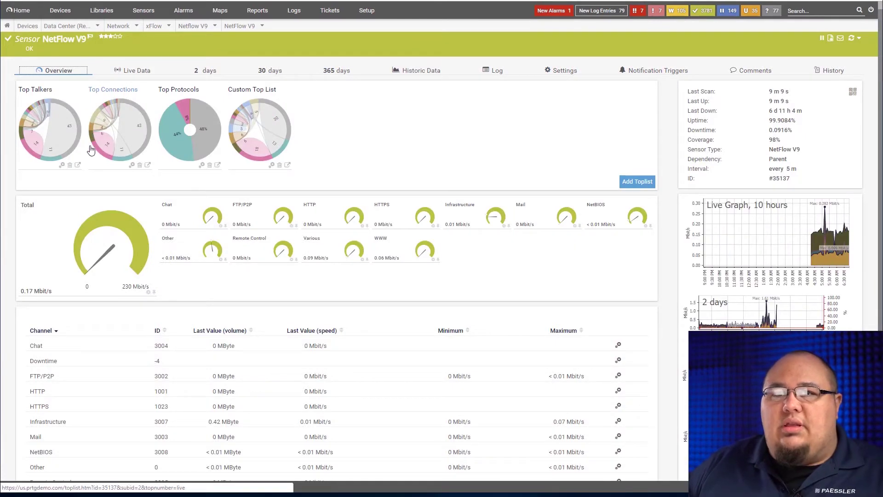
mouse_move(78, 145)
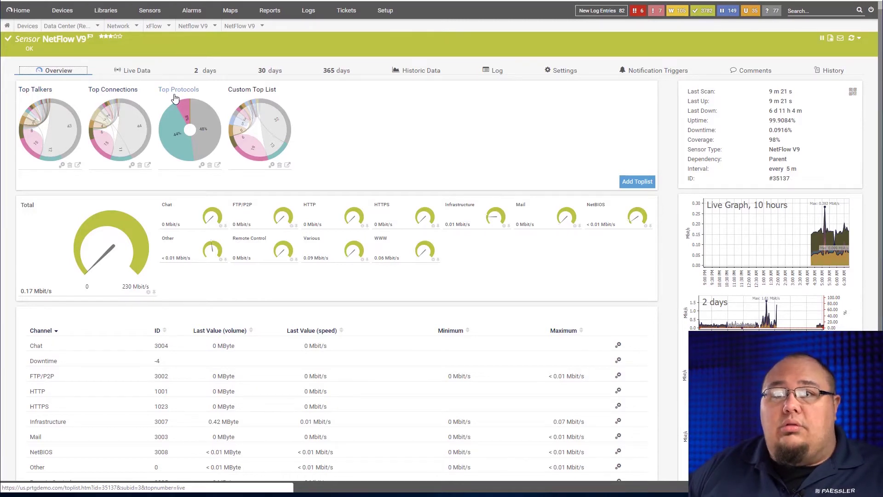
click(61, 133)
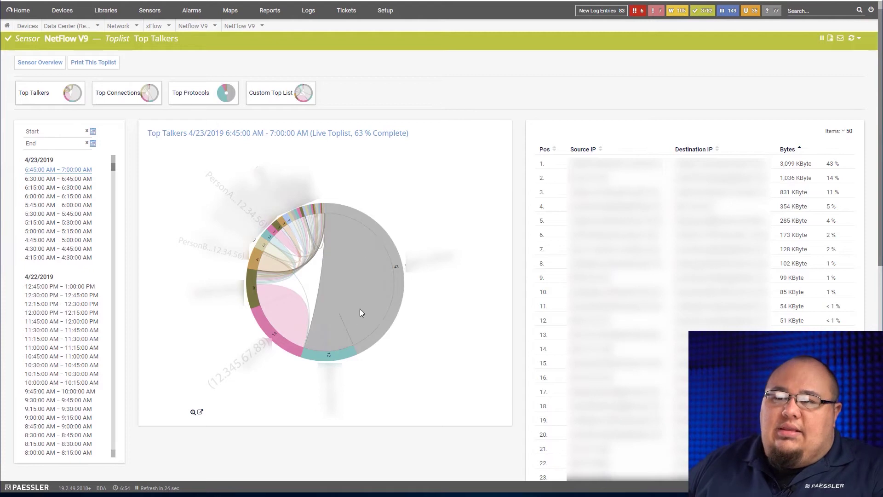
mouse_move(366, 296)
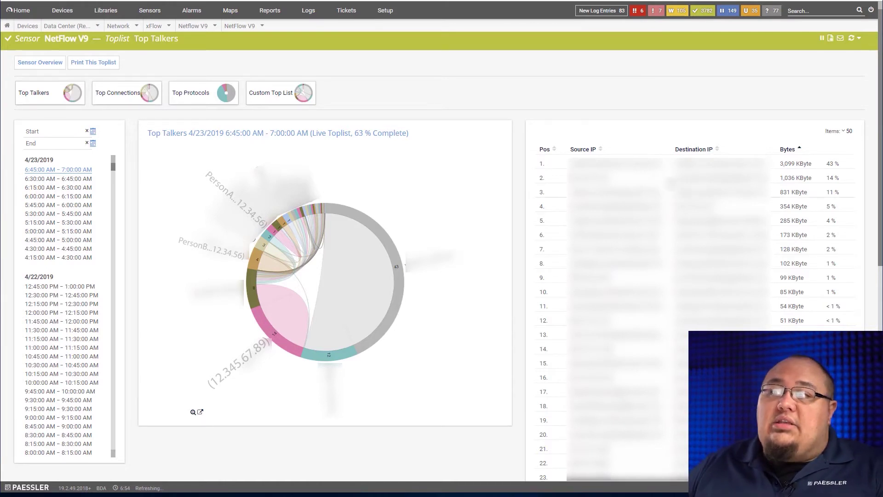
Show the Top Talkers for 4/23/2019 5:30:00 AM to 5:45:00 AM and inspect individual chart segments.
scroll(292, 206, down, 1)
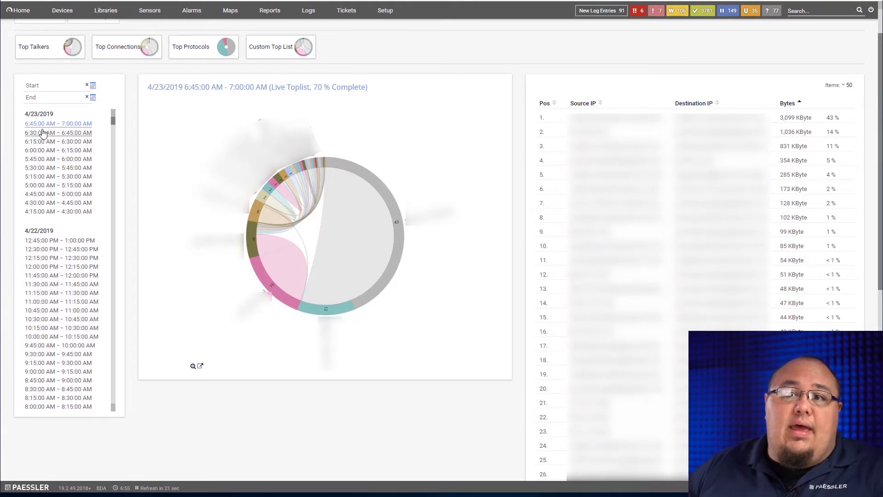
click(44, 175)
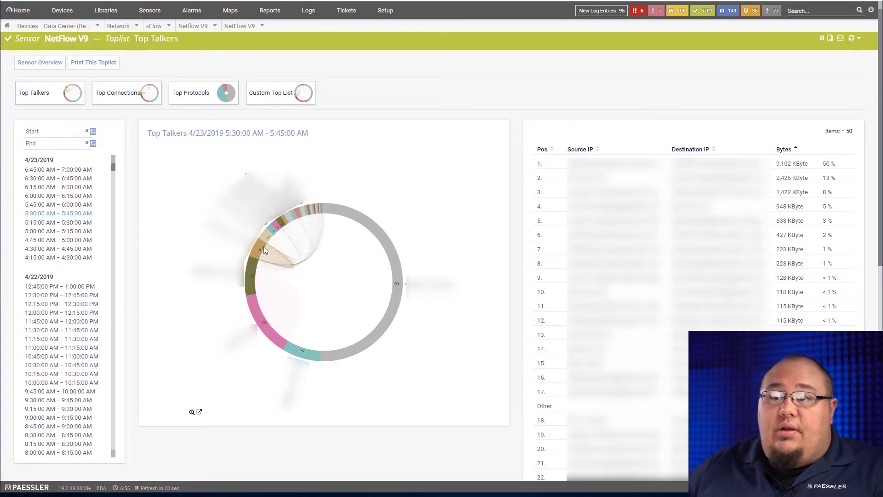
mouse_move(256, 251)
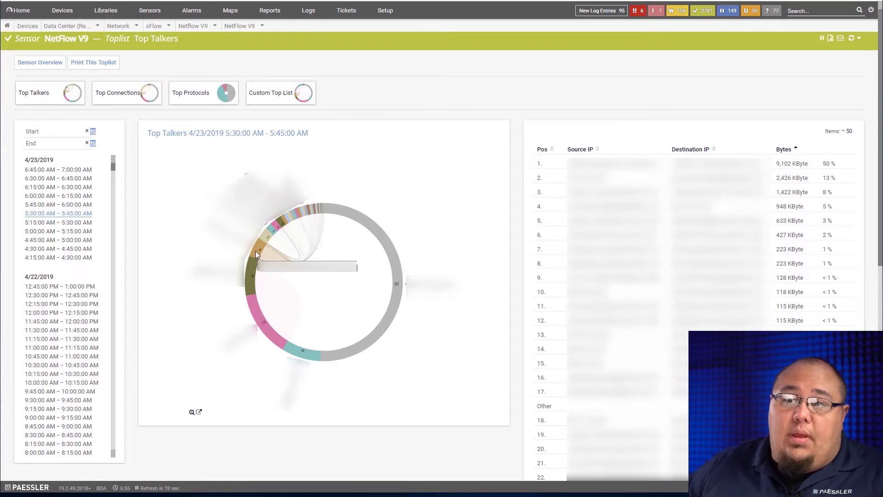
mouse_move(252, 275)
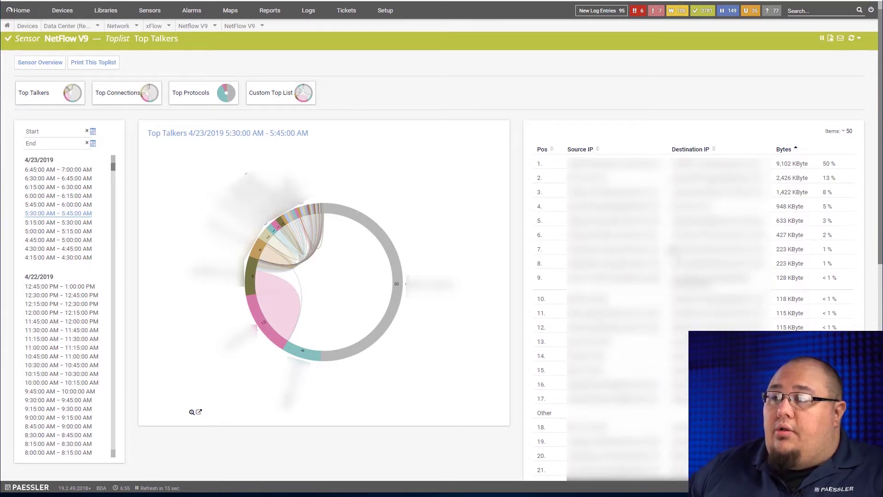
Read through the Top Talkers table of source and destination IPs and go to its next page of entries.
scroll(442, 249, down, 2)
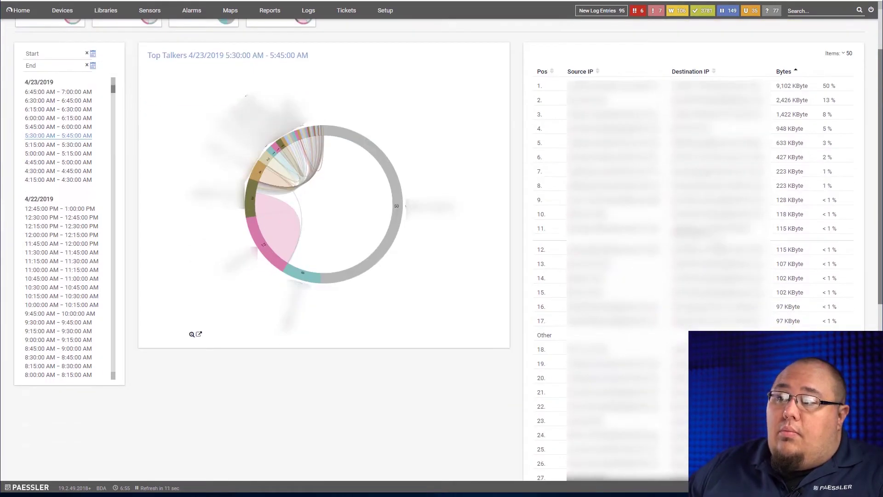
scroll(442, 248, down, 1)
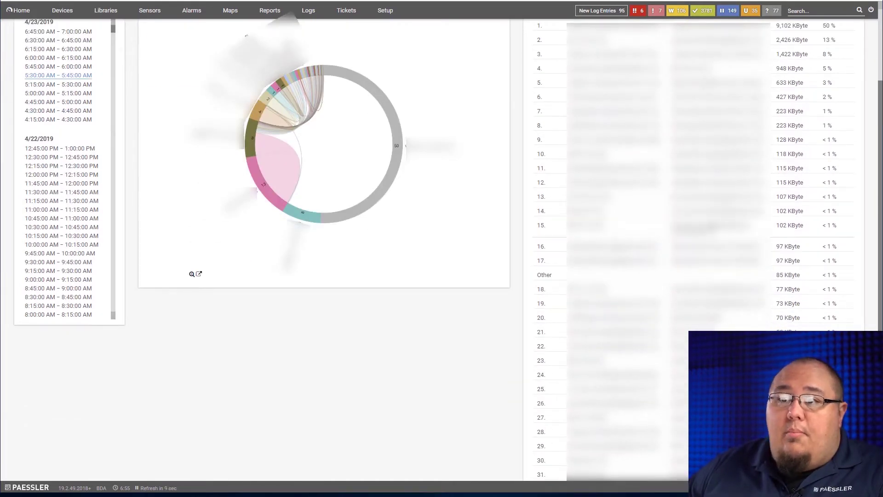
scroll(441, 249, down, 5)
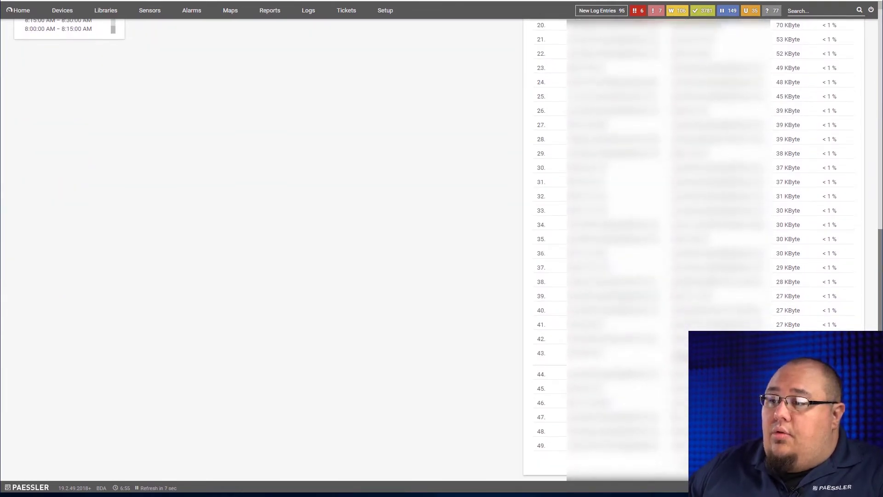
scroll(767, 130, up, 9)
scroll(767, 130, down, 9)
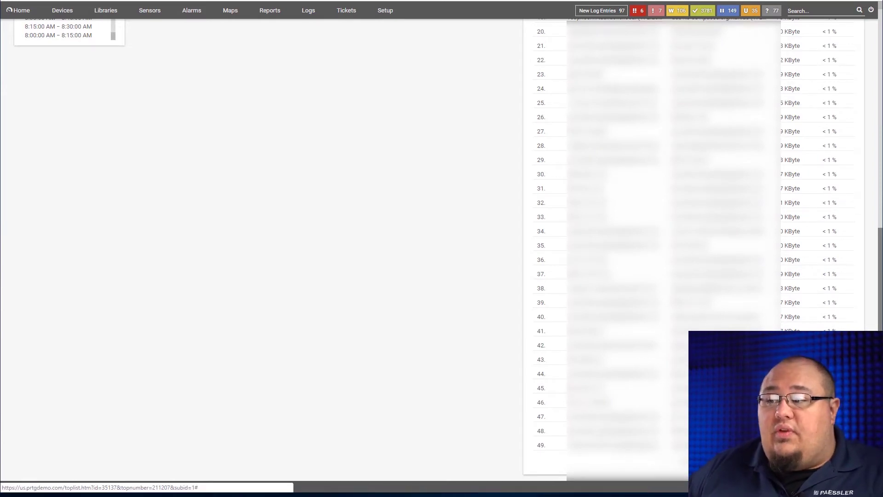
click(682, 461)
scroll(644, 252, up, 9)
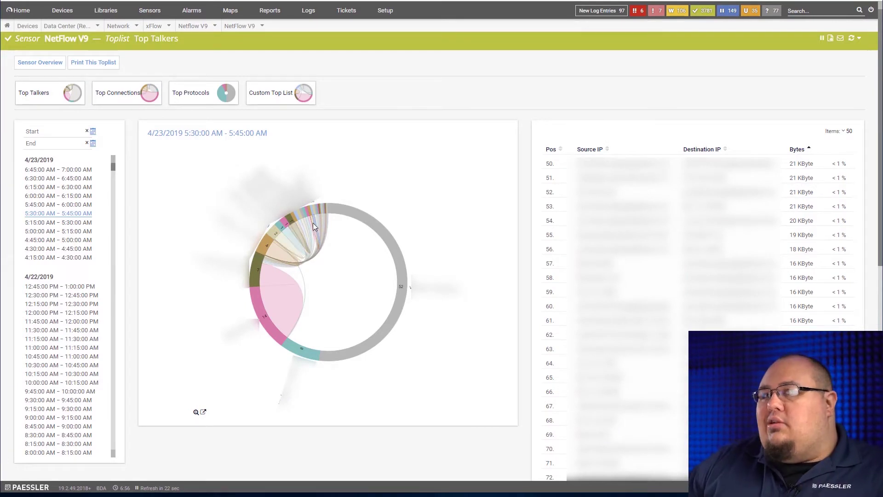
Inspect the connections and outer segments of the 5:30 to 5:45 AM Top Talkers chart.
mouse_move(313, 235)
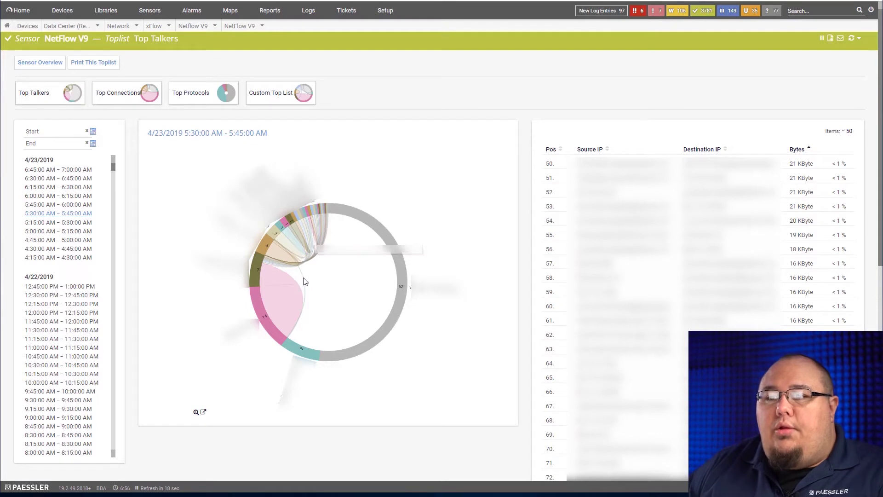
mouse_move(285, 300)
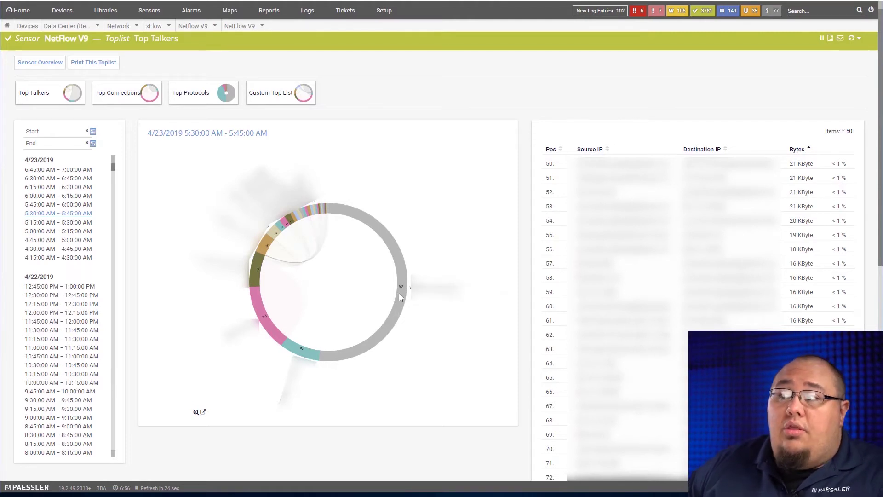
mouse_move(398, 293)
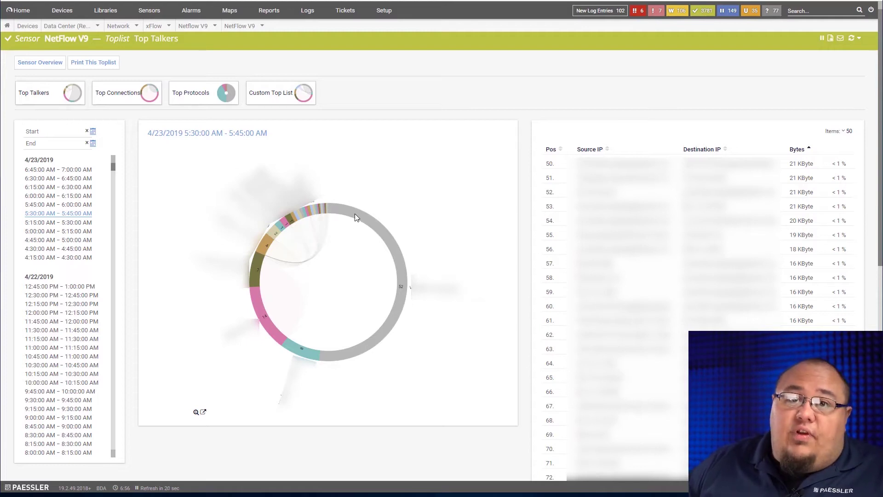
mouse_move(354, 214)
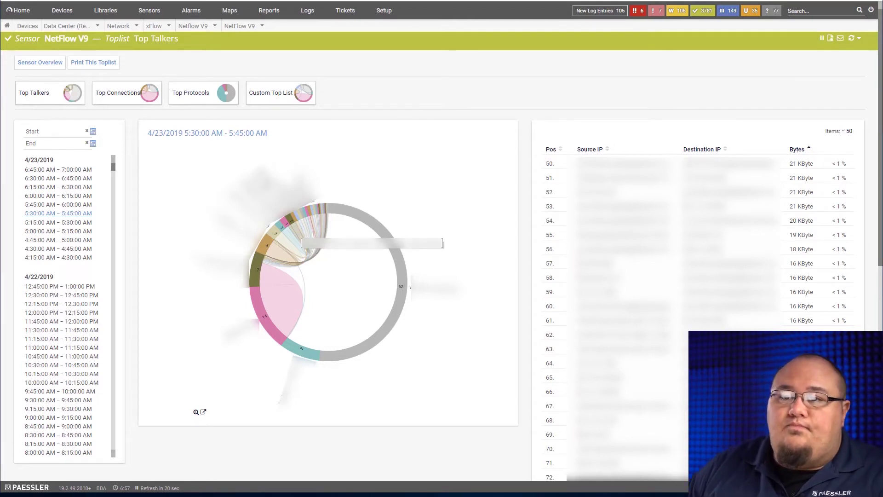
Open the Top Connections toplist and review its chart and table of IPs, ports and protocols.
click(132, 93)
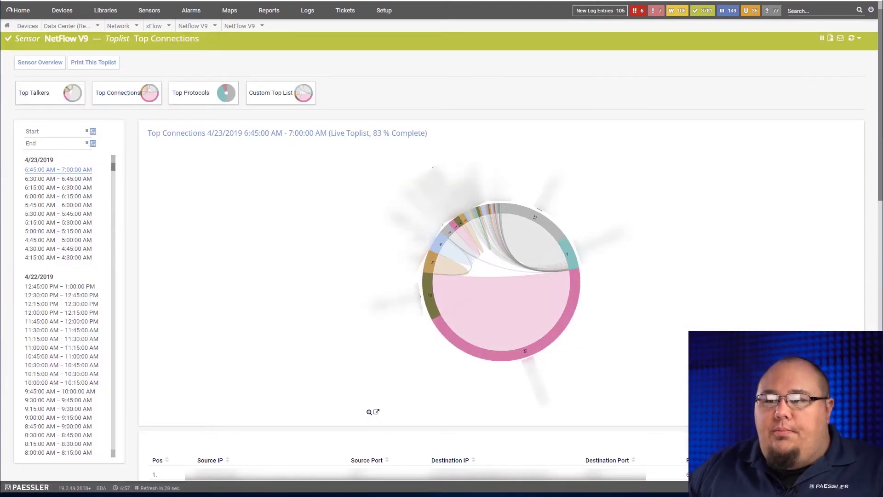
scroll(501, 275, down, 4)
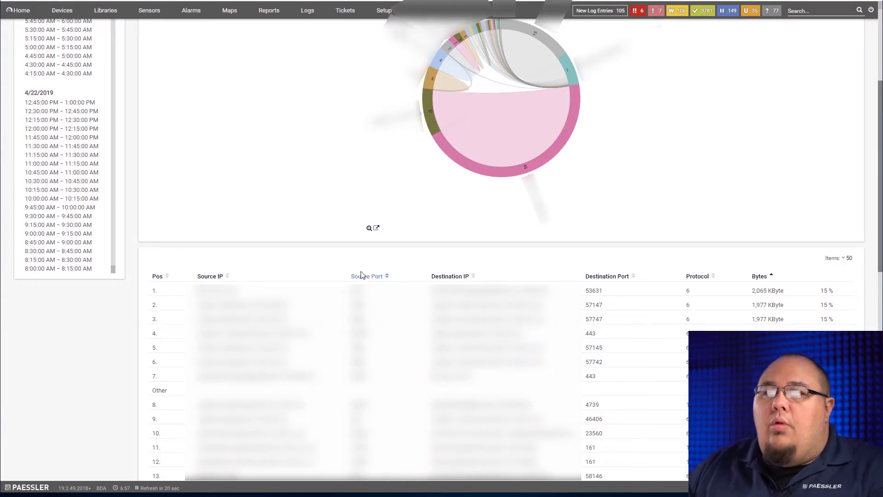
scroll(368, 276, up, 4)
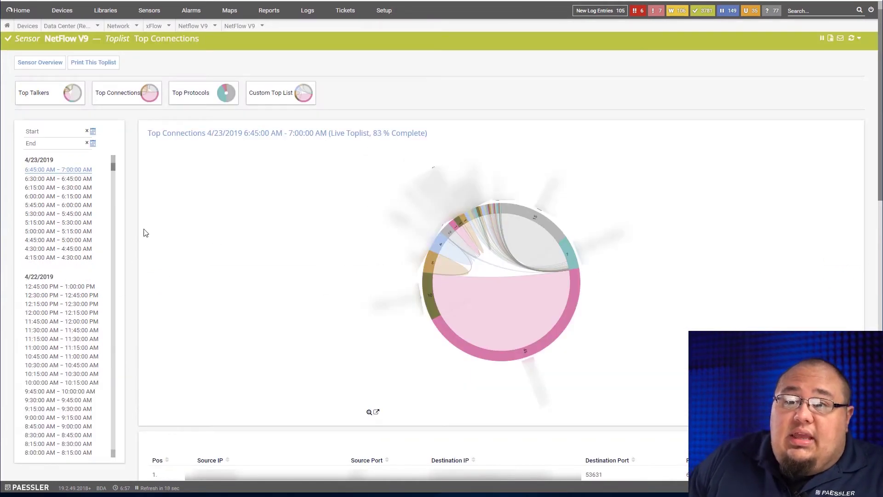
Show the Top Connections for 4/23/2019 6:15:00 AM to 6:30:00 AM and review the chart and table.
click(50, 187)
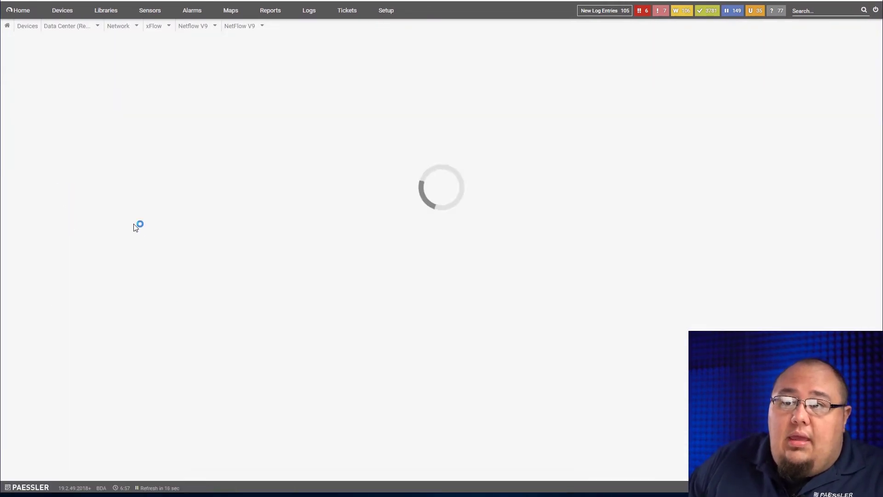
scroll(252, 376, down, 4)
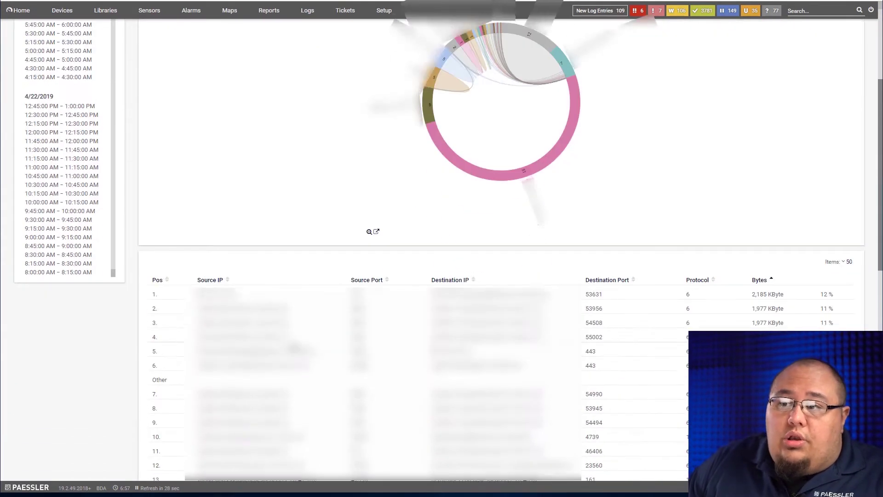
scroll(357, 251, up, 4)
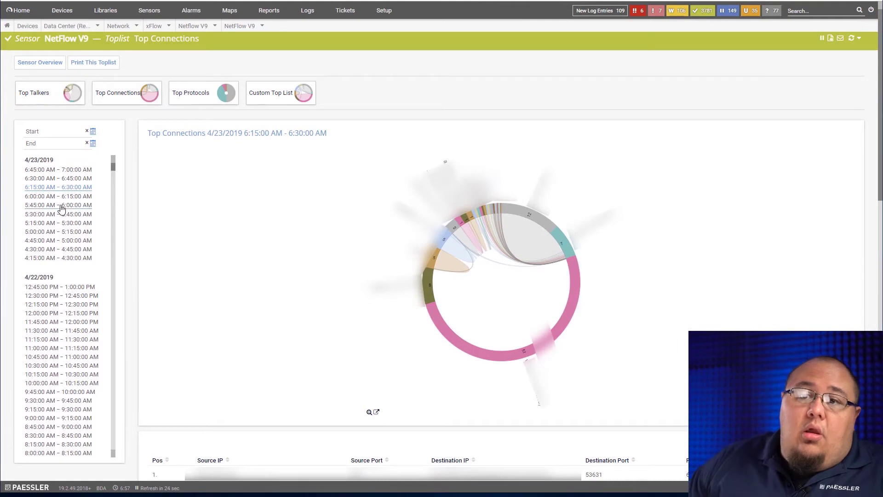
Open the enlarged view of the 6:15 to 6:30 AM Top Connections toplist and examine its sensor details and chart.
click(375, 411)
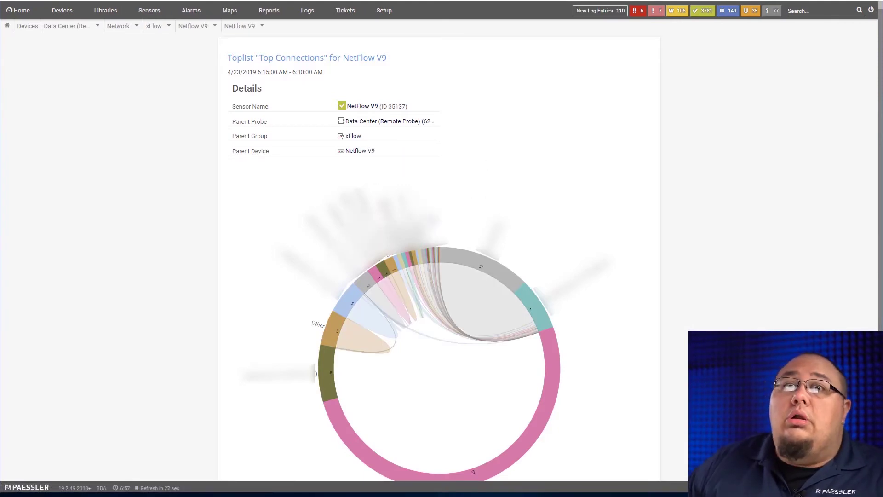
scroll(428, 214, down, 3)
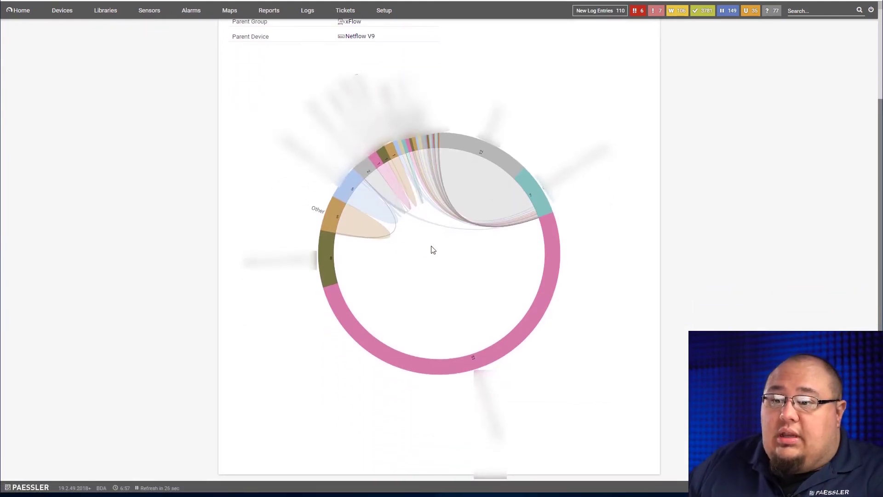
scroll(496, 275, up, 3)
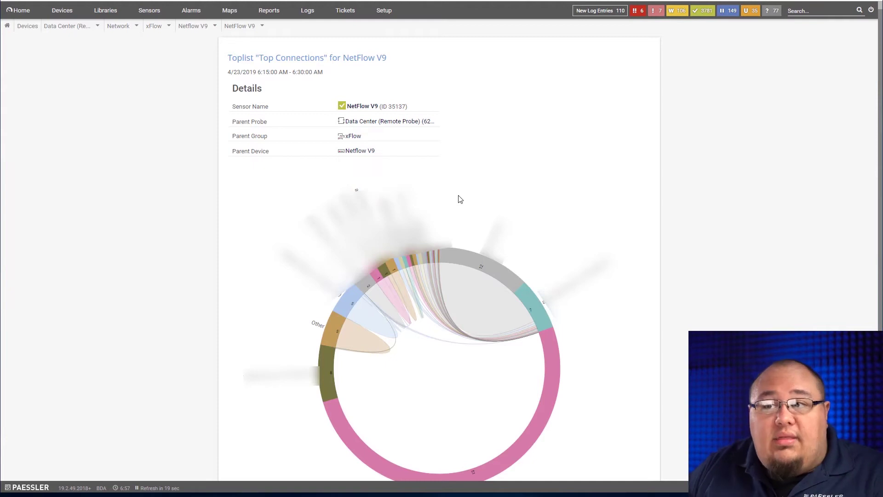
scroll(471, 264, down, 3)
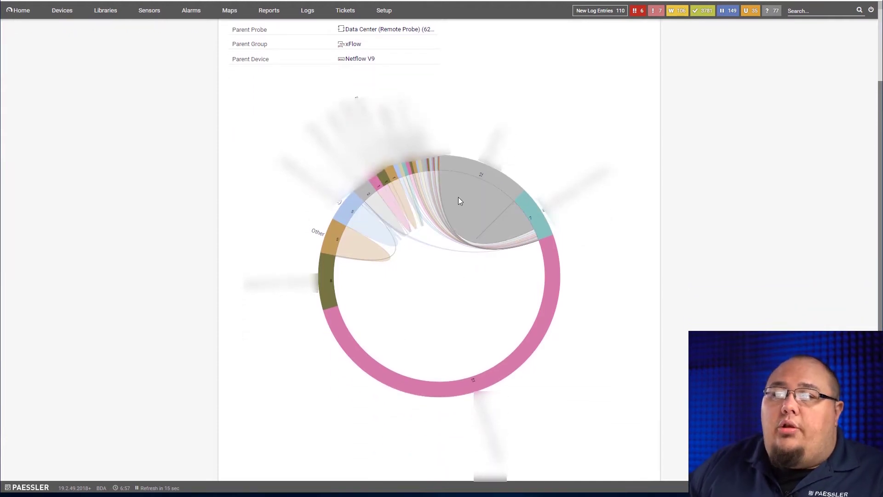
scroll(457, 196, up, 3)
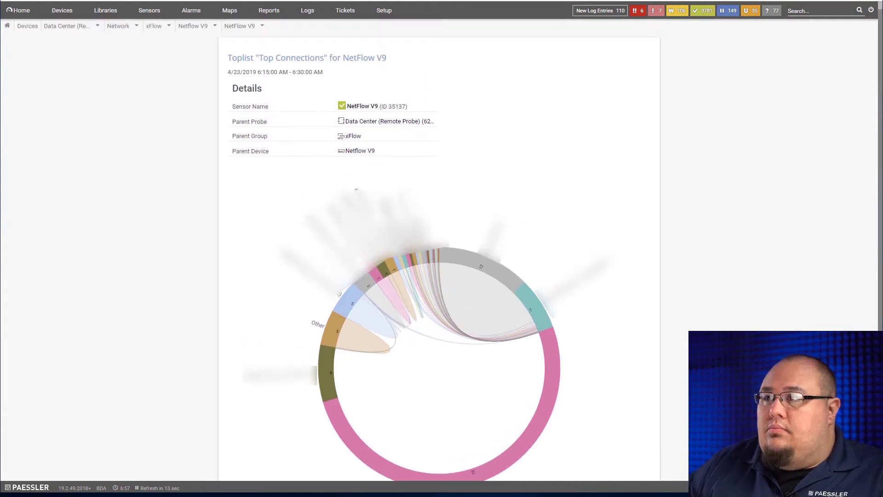
Leave the enlarged view and show the Top Protocols toplist for 4/23/2019 6:45:00 AM to 7:00:00 AM.
key(alt+Left)
click(194, 95)
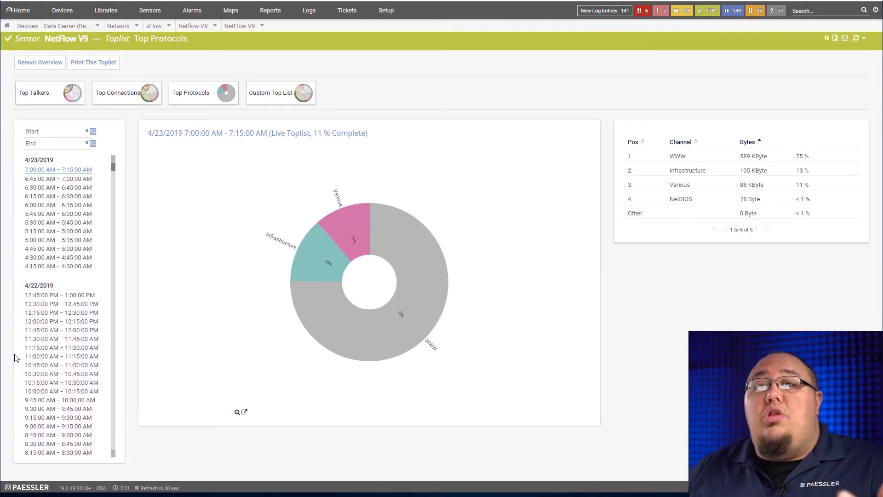
click(70, 180)
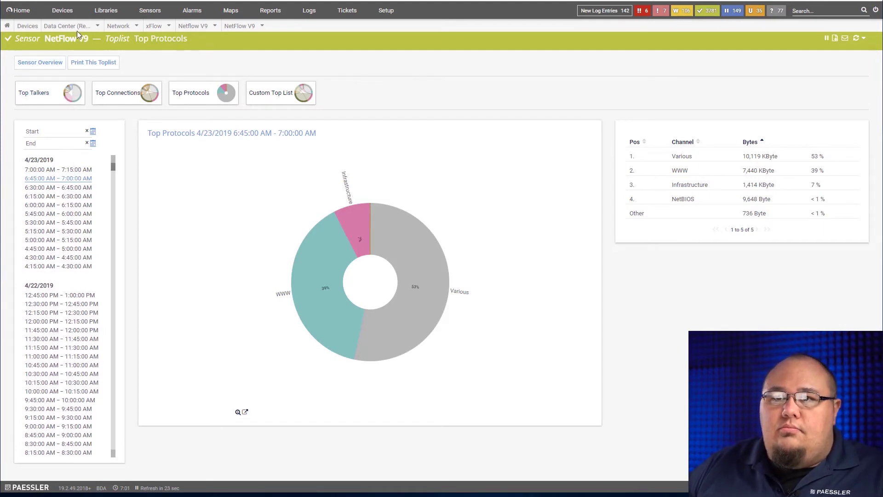
From the sensor overview, start a new toplist named "Source Port" with the Custom type.
click(40, 62)
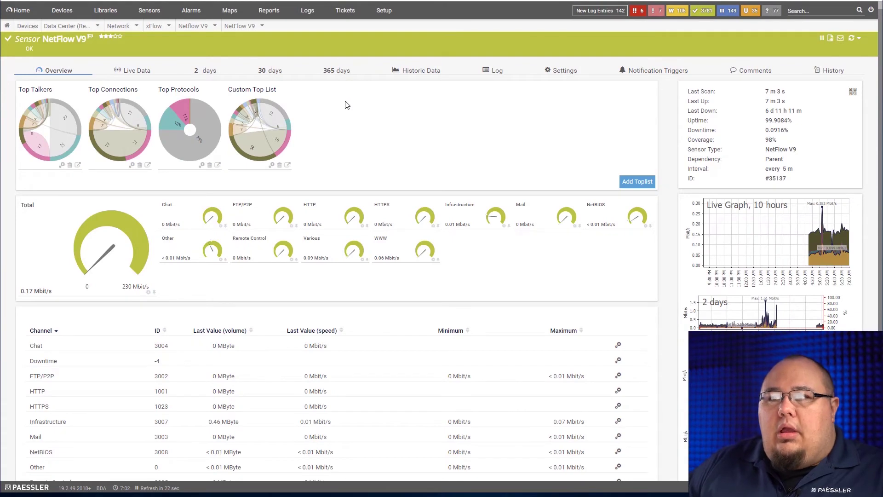
click(637, 182)
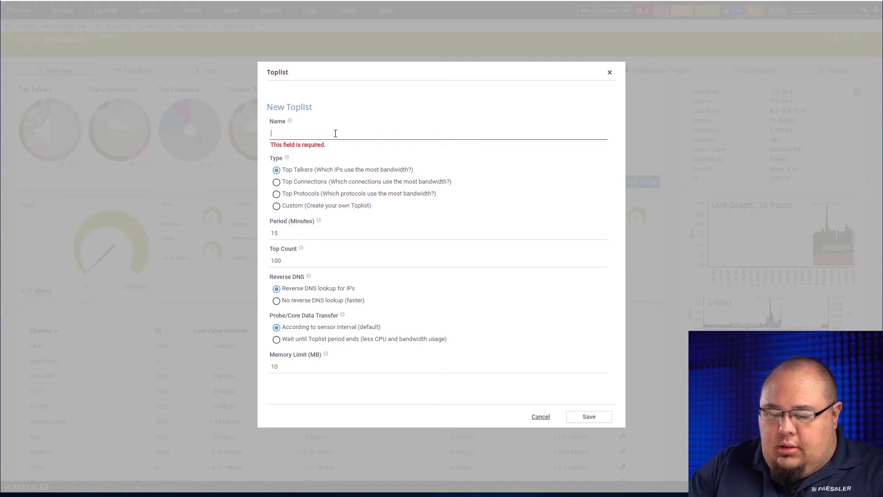
text(Source Port)
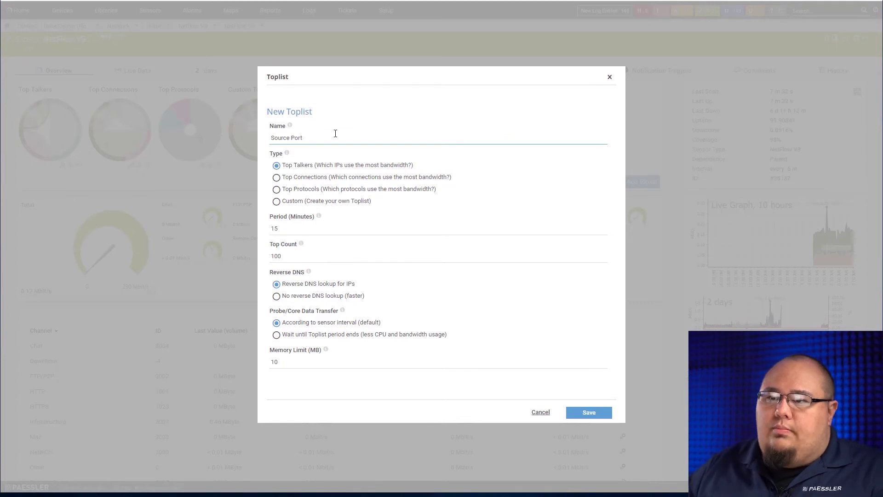
click(297, 203)
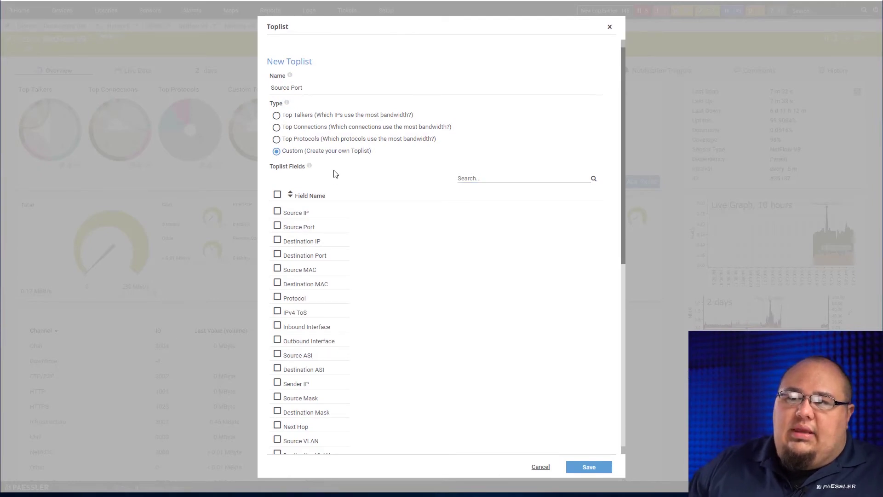
Include the Source Port, Source IP and Destination IP fields in the custom toplist.
scroll(324, 251, down, 3)
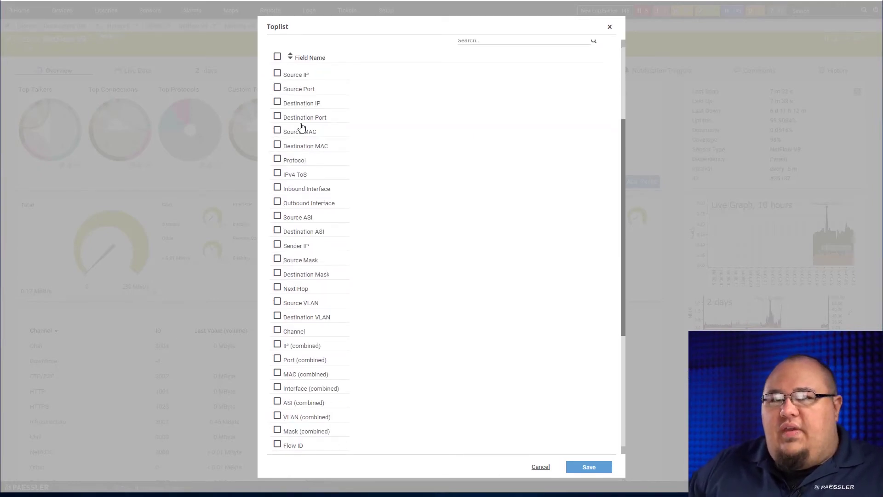
click(277, 89)
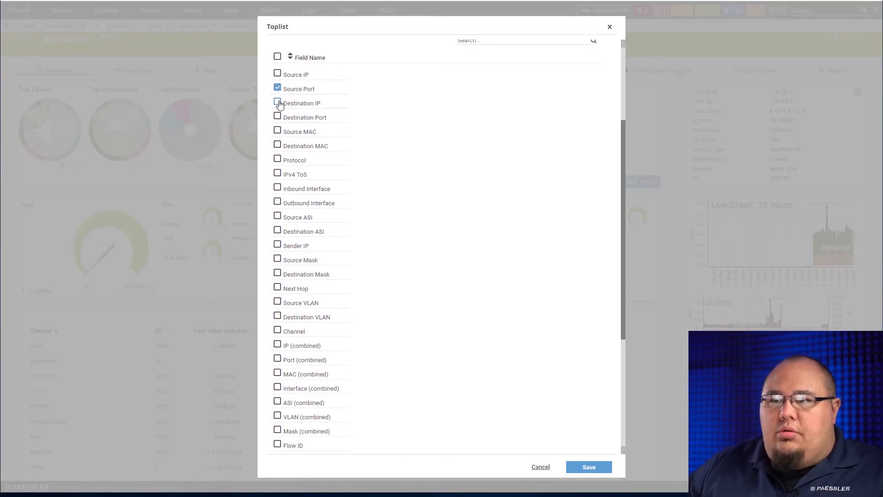
click(277, 74)
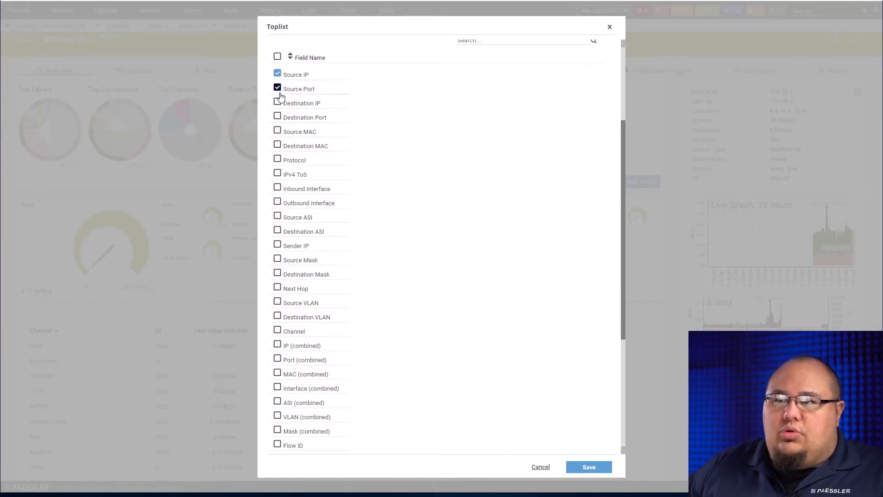
click(277, 102)
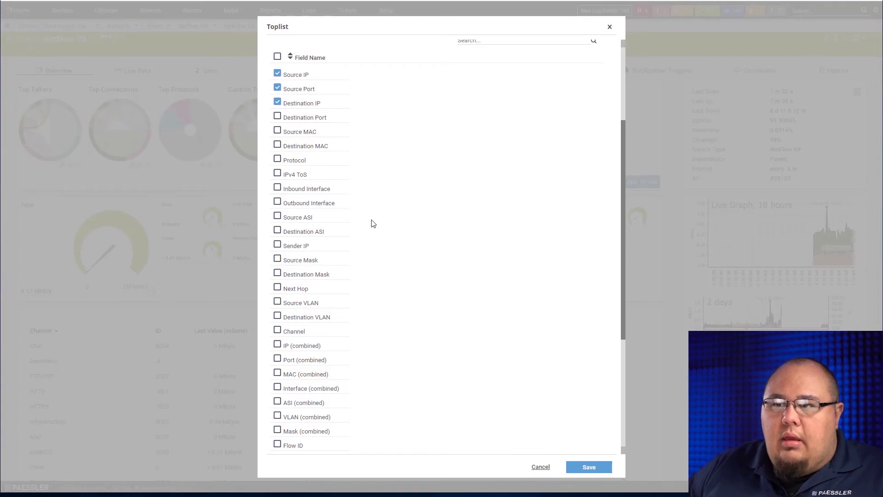
Save the toplist with a 15-minute period, top count 100, data transfer according to sensor interval and 10 MB memory limit, and open it.
scroll(357, 327, down, 3)
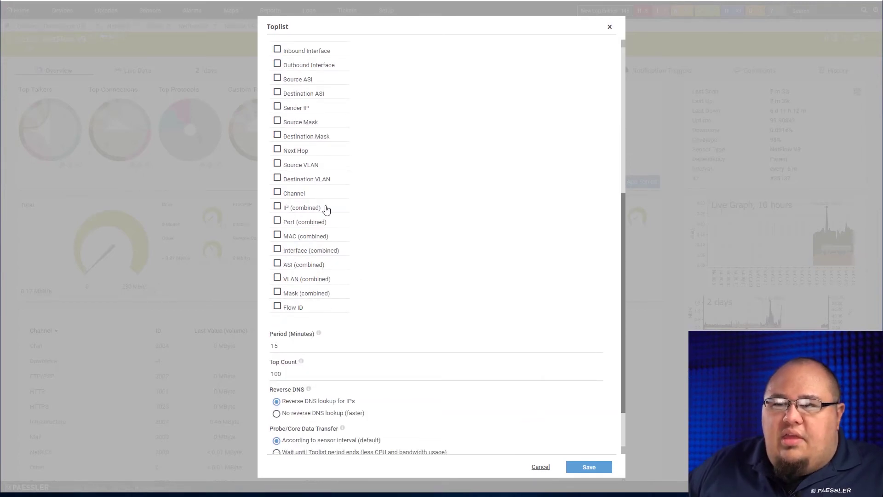
scroll(342, 308, down, 1)
scroll(342, 307, down, 1)
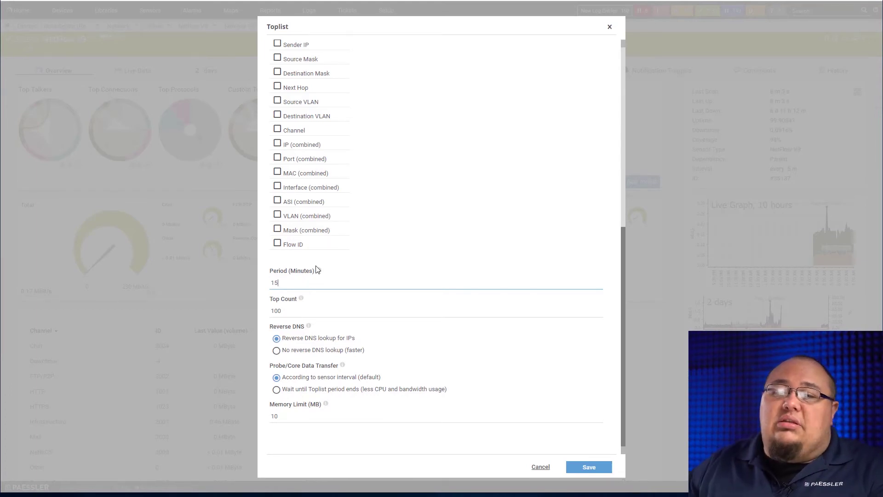
click(321, 309)
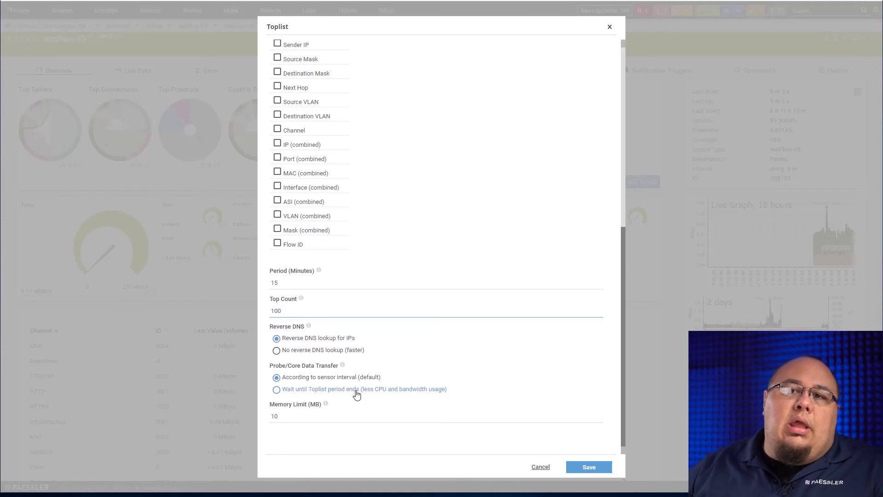
click(348, 380)
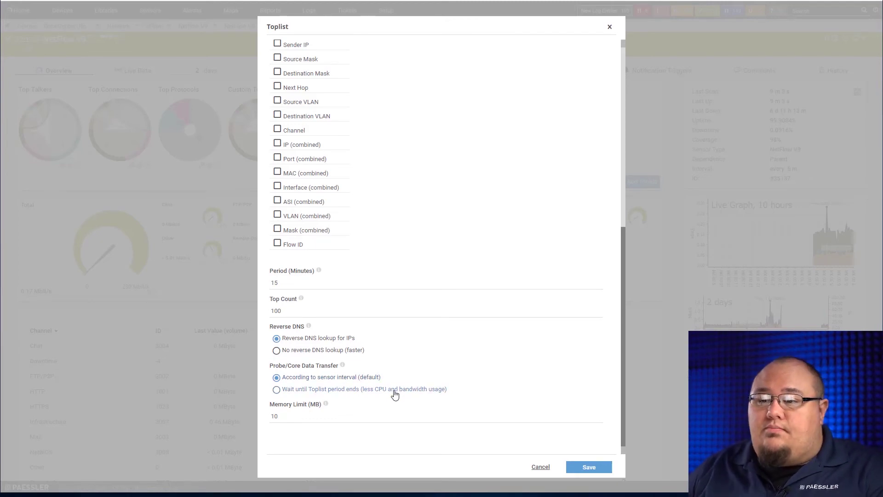
click(580, 471)
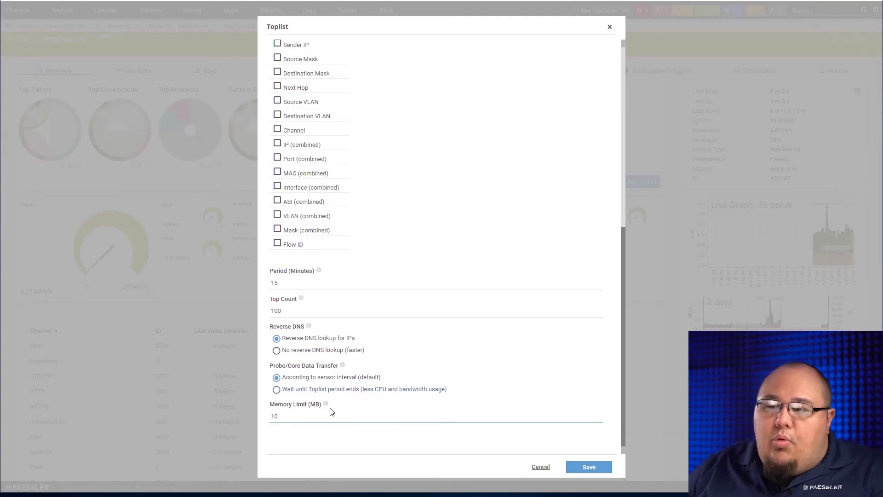
mouse_move(328, 406)
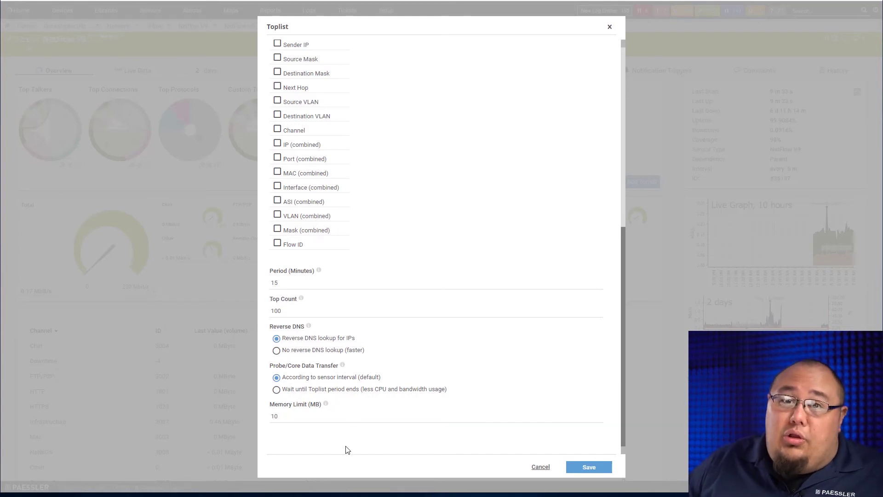
click(582, 471)
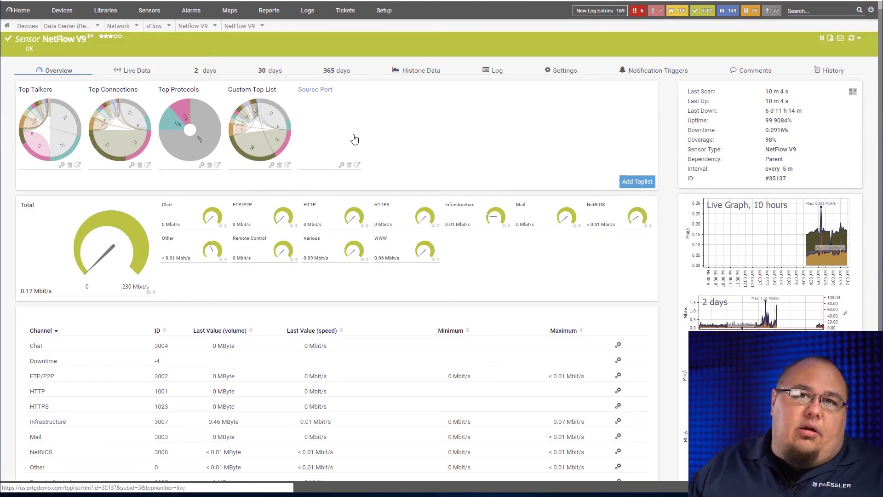
click(327, 132)
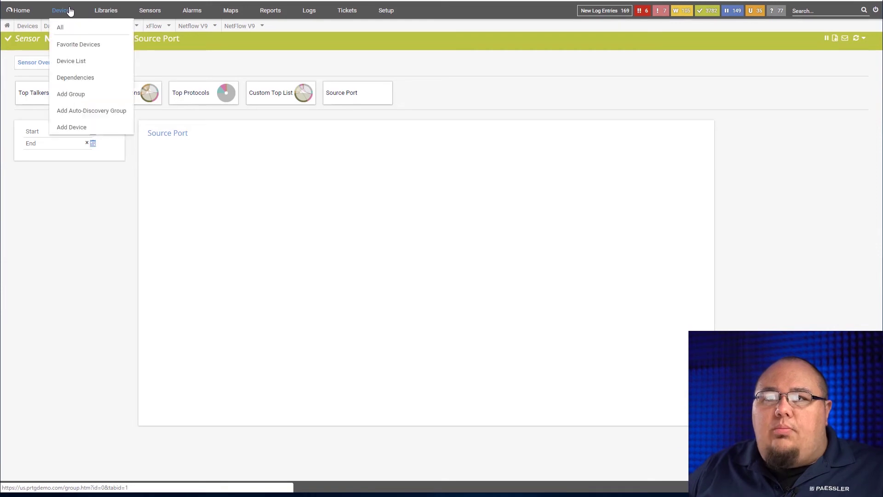
List all sensors of the Packet Sniffer type and open the Data Center probe's Packet Sniffer sensor.
mouse_move(149, 15)
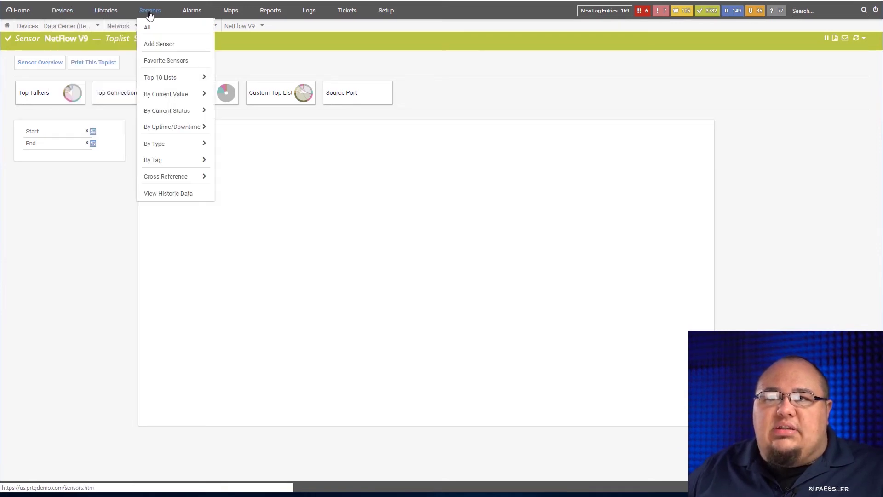
mouse_move(179, 145)
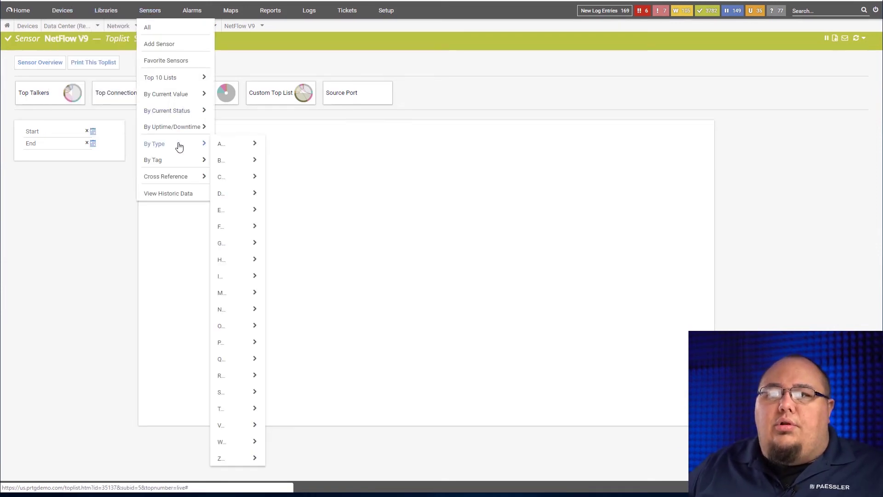
mouse_move(244, 346)
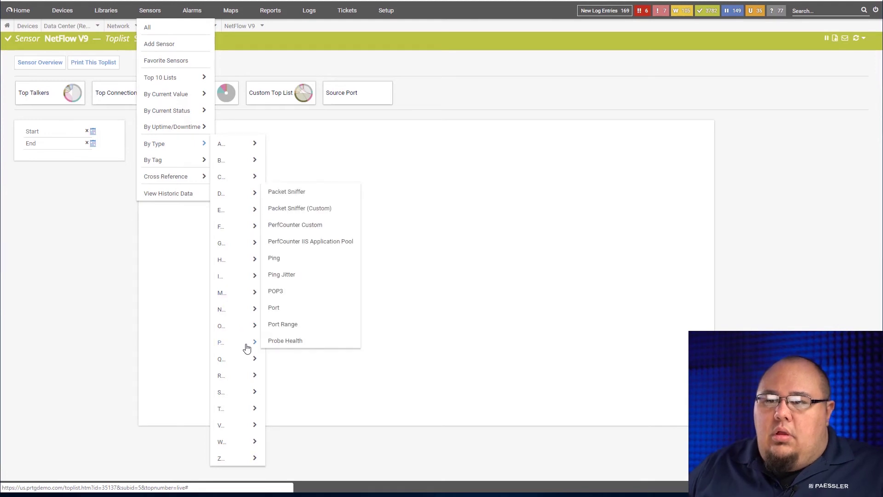
click(289, 194)
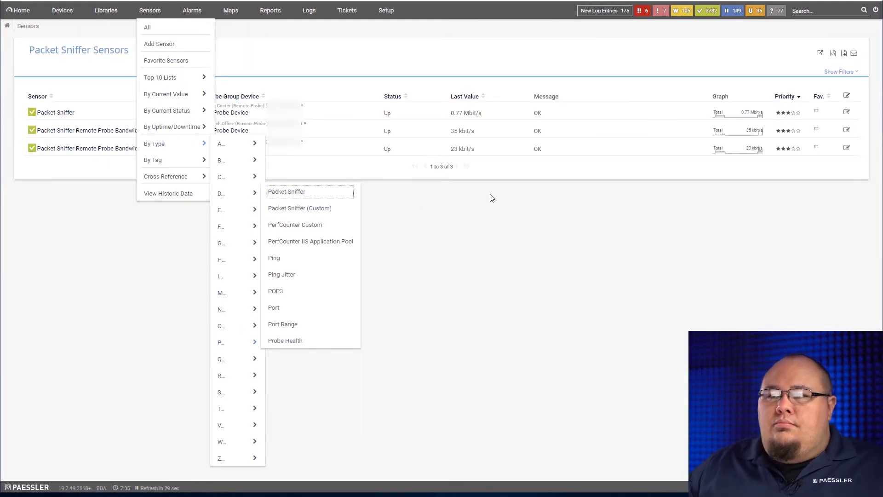
click(51, 113)
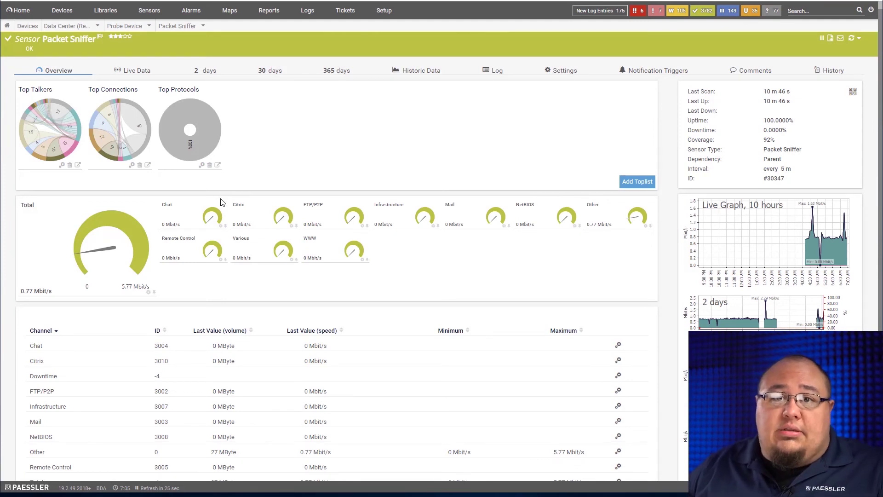
Open the Packet Sniffer sensor's settings and review its filters, network adapters, stream logging and channel configuration.
click(560, 73)
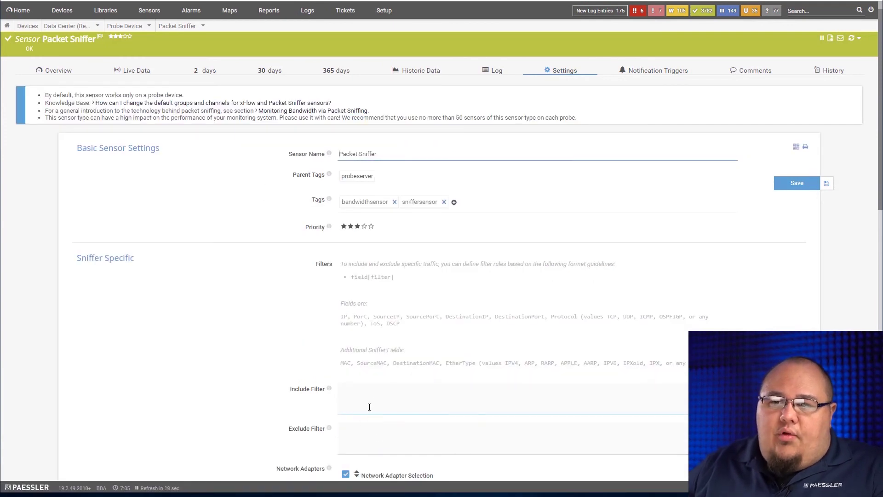
scroll(254, 368, down, 2)
scroll(254, 368, down, 3)
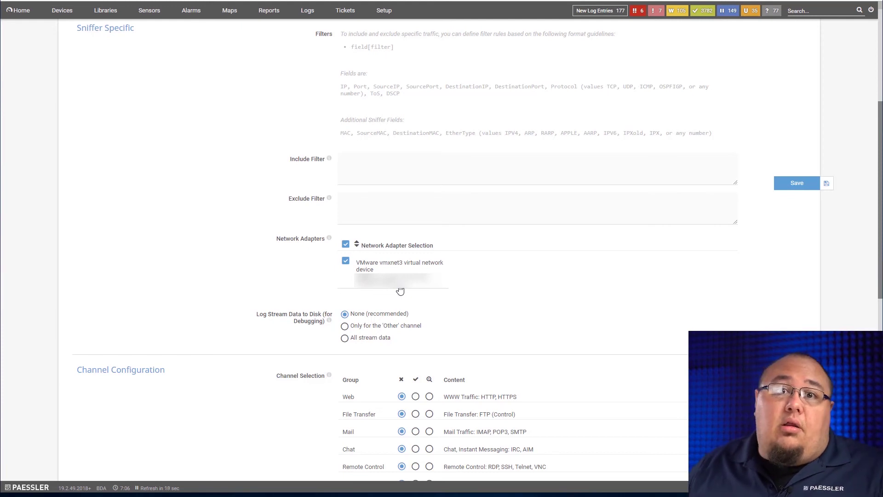
scroll(278, 290, up, 1)
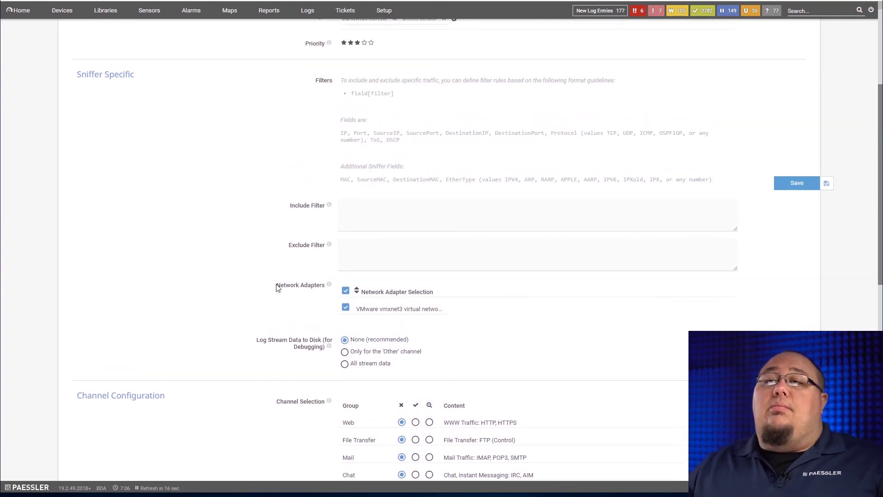
scroll(254, 287, up, 3)
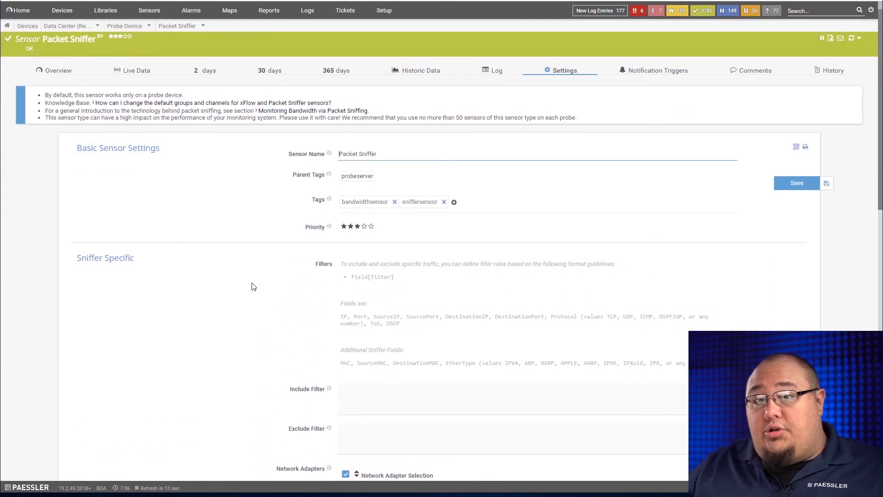
Examine the Packet Sniffer sensor's include and exclude filters and its channel selection by traffic group.
scroll(255, 288, down, 4)
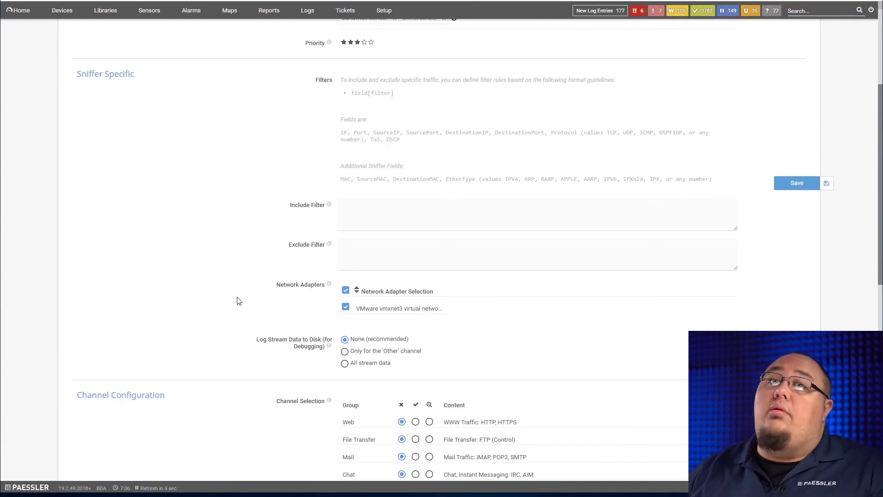
click(265, 267)
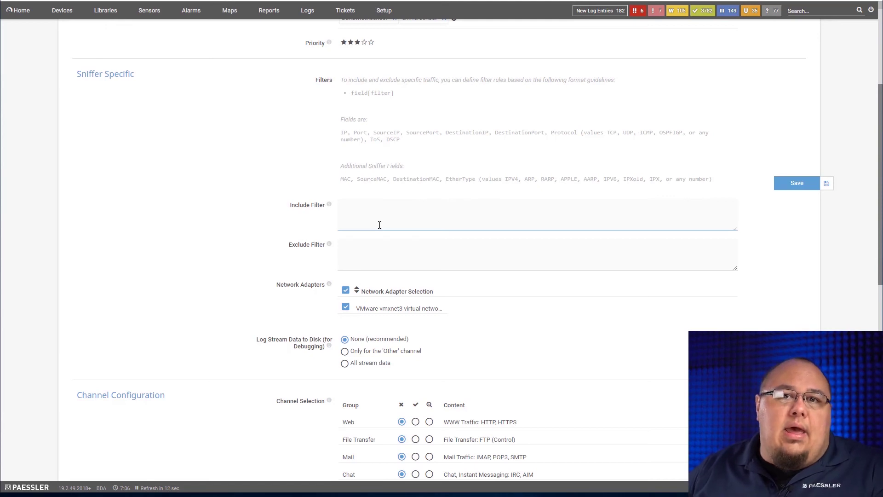
scroll(382, 275, down, 6)
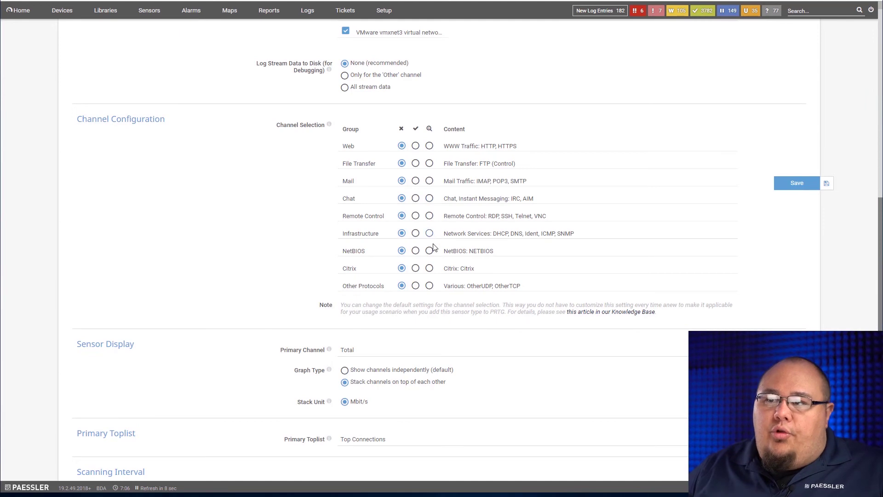
List all sensors of the Packet Sniffer (Custom) type and open the Branch Office probe's Packet Sniffer sensor.
scroll(394, 228, up, 10)
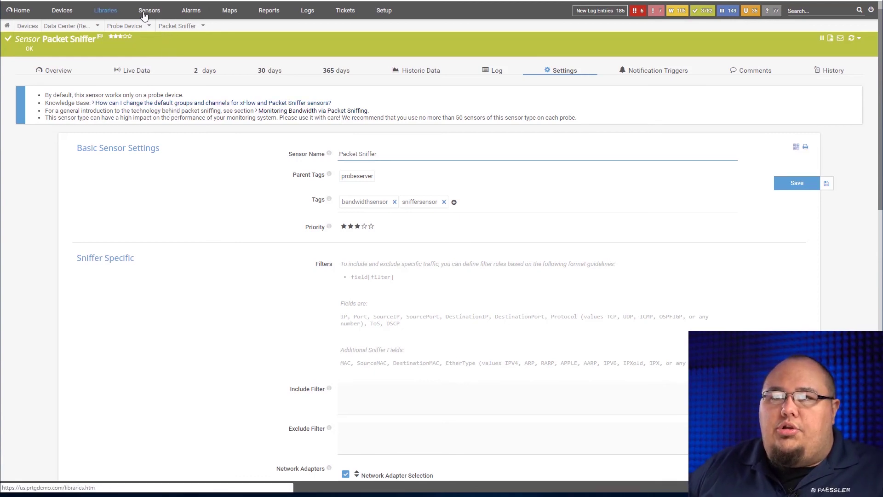
mouse_move(149, 10)
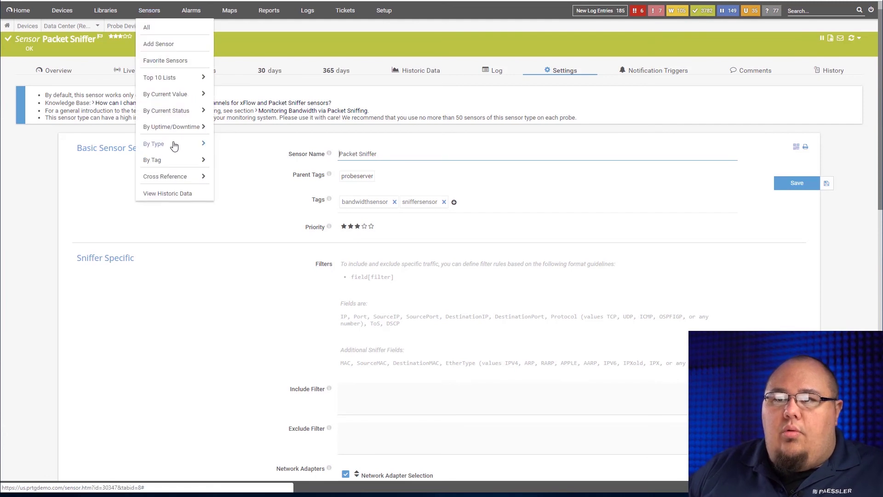
mouse_move(175, 146)
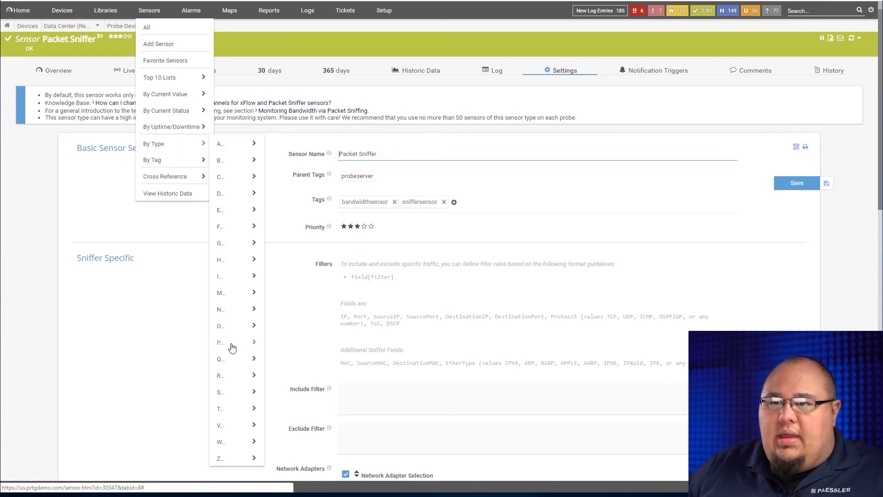
mouse_move(231, 345)
click(294, 211)
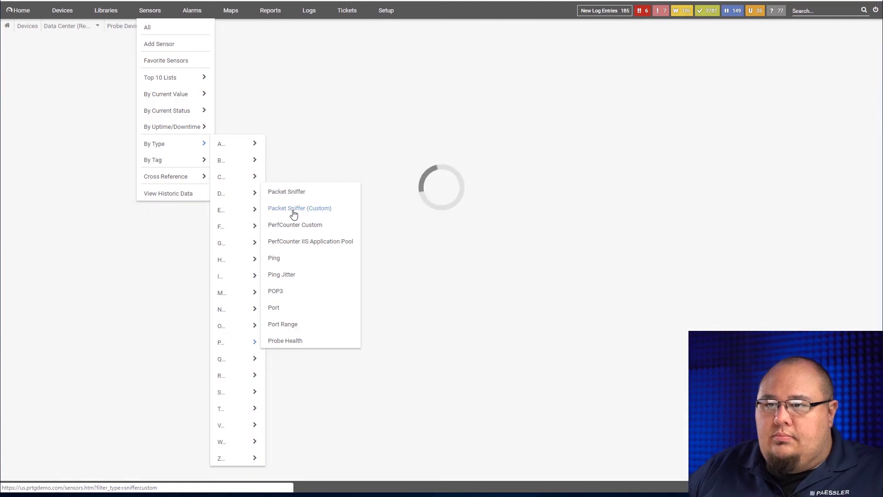
click(64, 114)
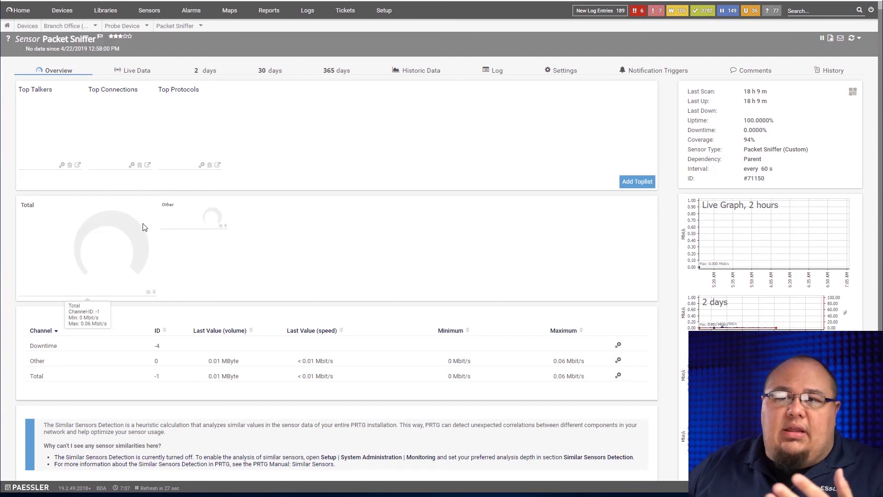
Open the custom Packet Sniffer sensor's settings and review its include filter, channel definition and network adapter options.
click(564, 71)
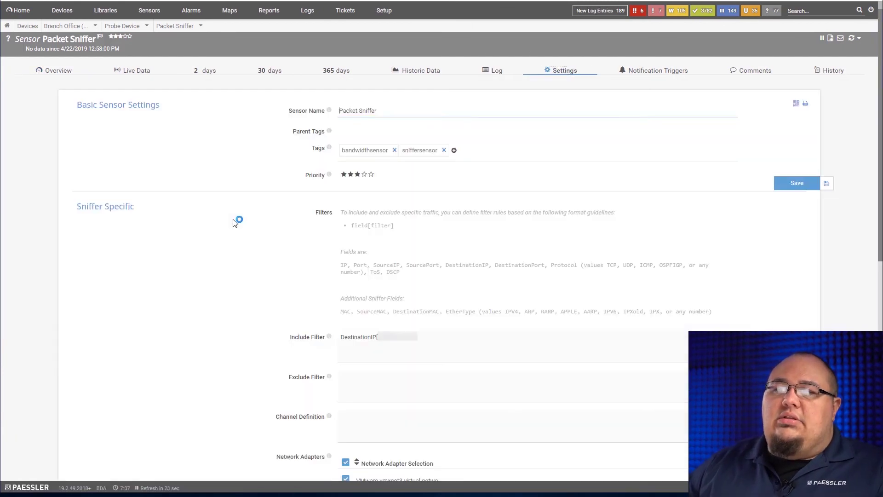
scroll(261, 296, down, 4)
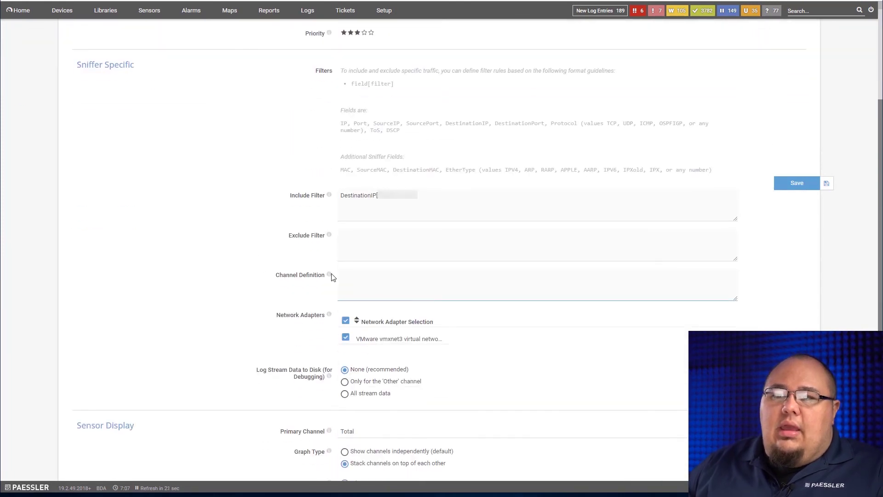
scroll(414, 367, down, 3)
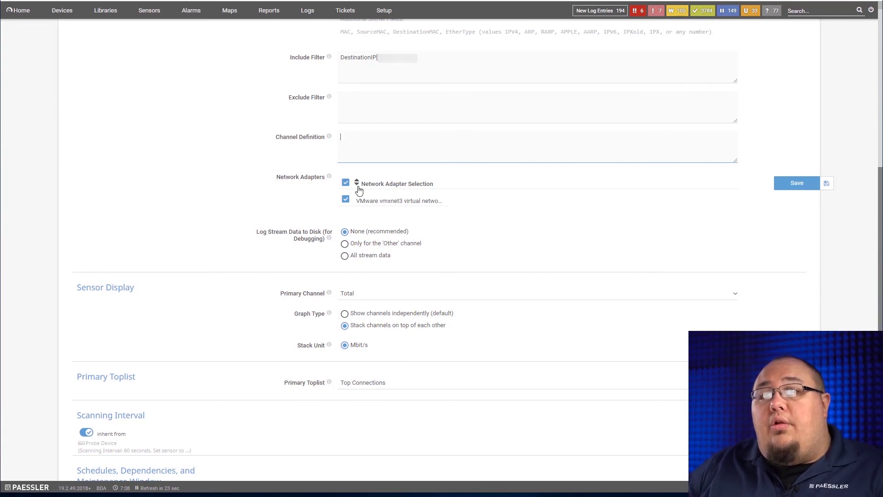
mouse_move(330, 141)
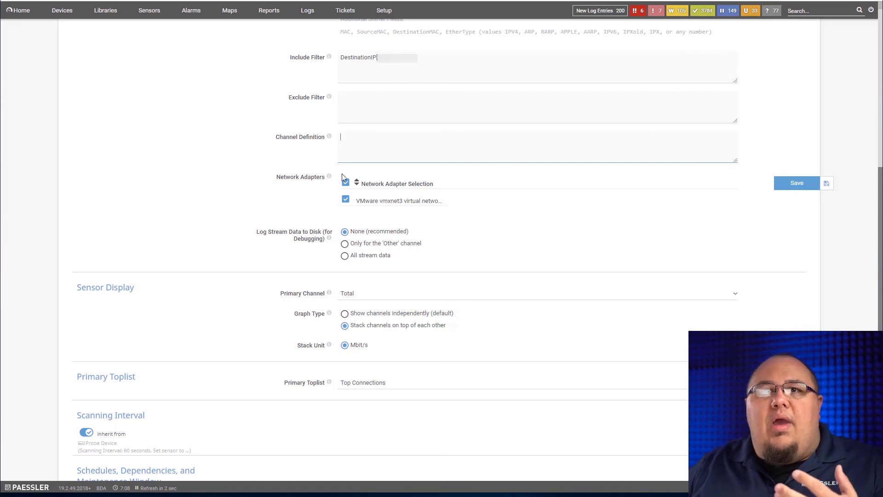
click(211, 171)
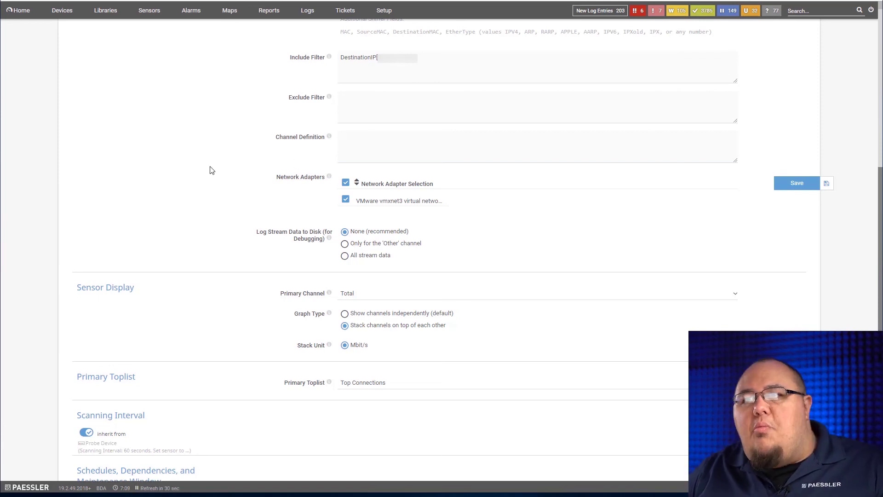
List all sensors of the NetFlow V9 type.
scroll(212, 170, up, 7)
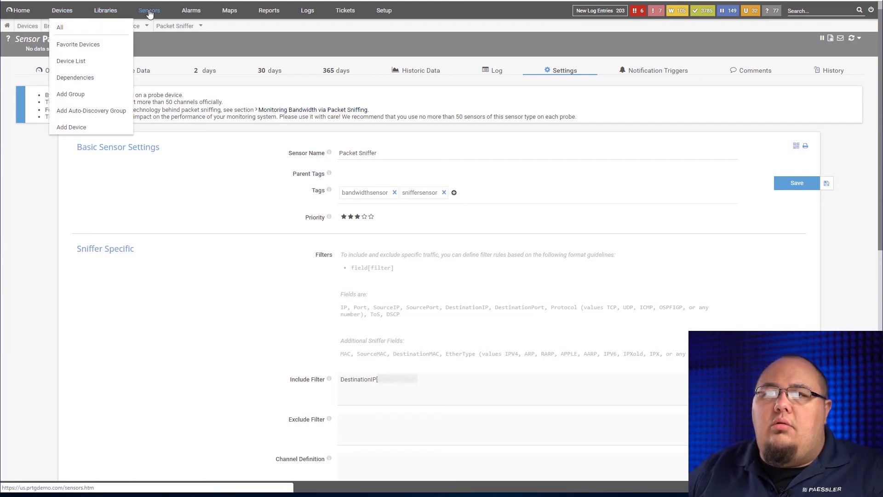
mouse_move(150, 13)
mouse_move(166, 143)
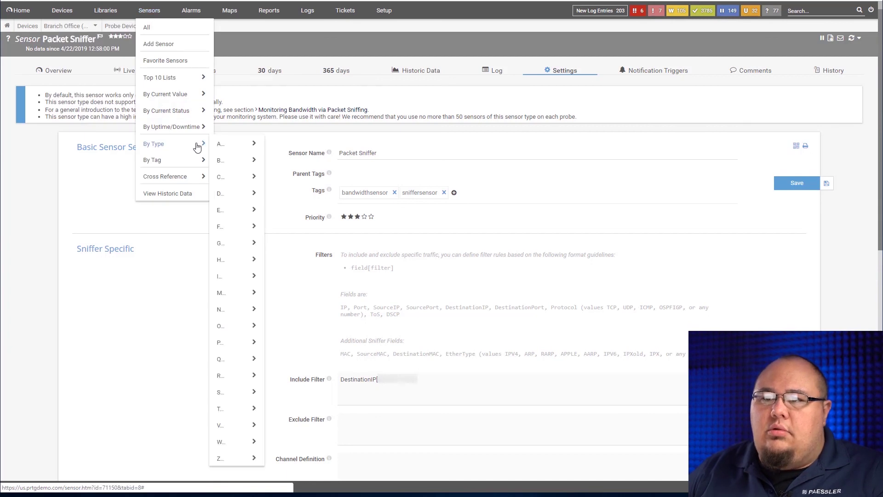
mouse_move(239, 310)
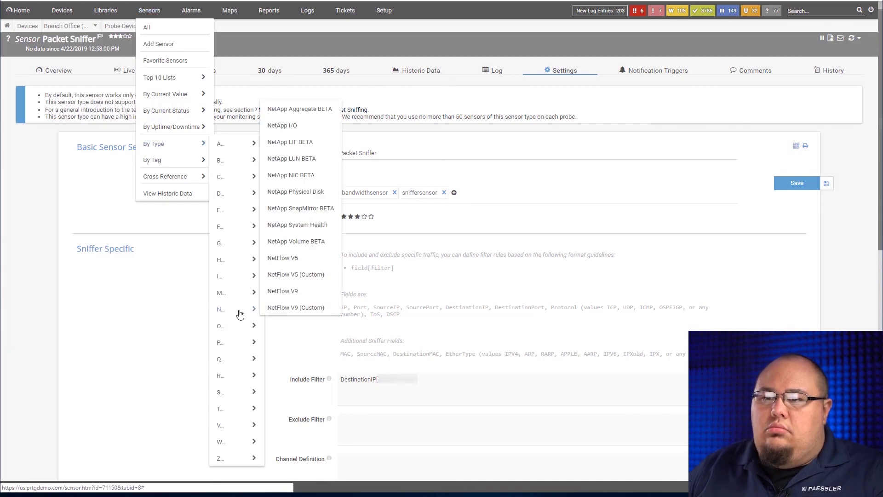
click(281, 293)
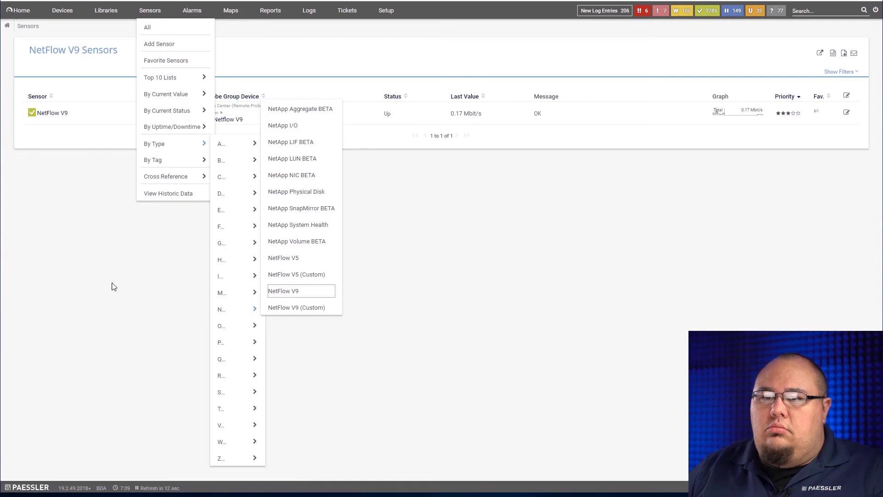
Open the NetFlow V9 sensor, check its Source Port toplist and return to the sensor overview.
click(53, 115)
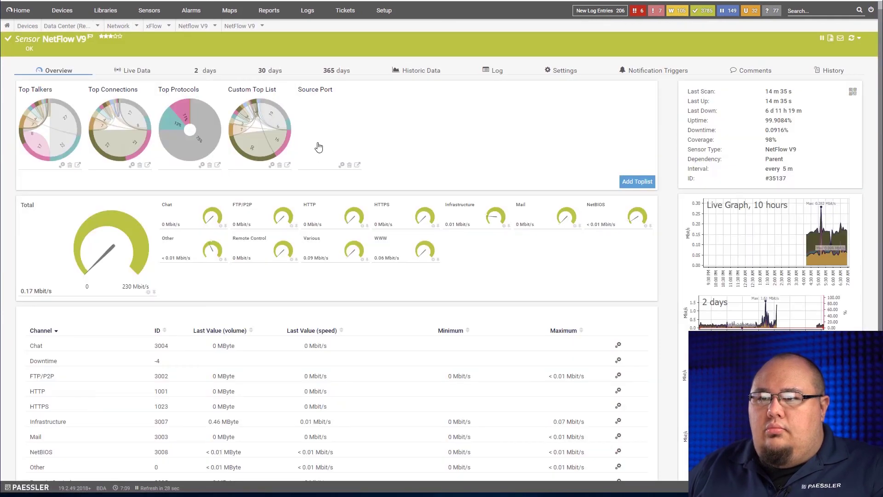
click(322, 135)
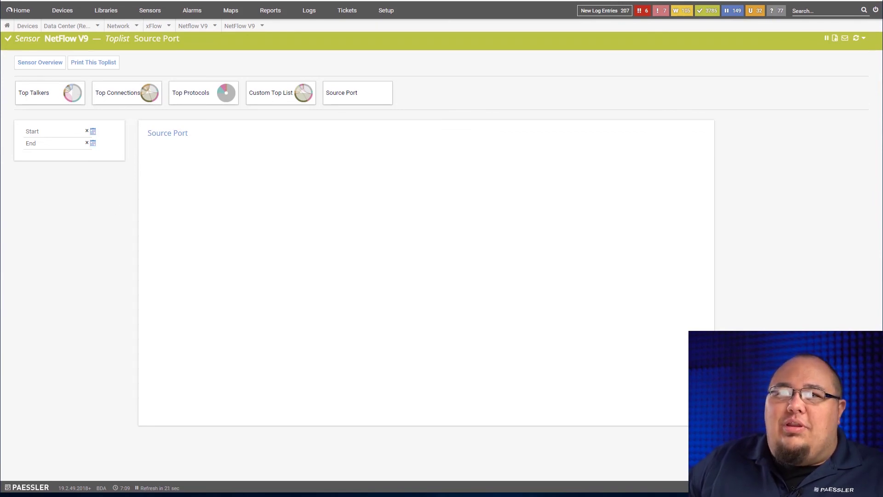
click(40, 62)
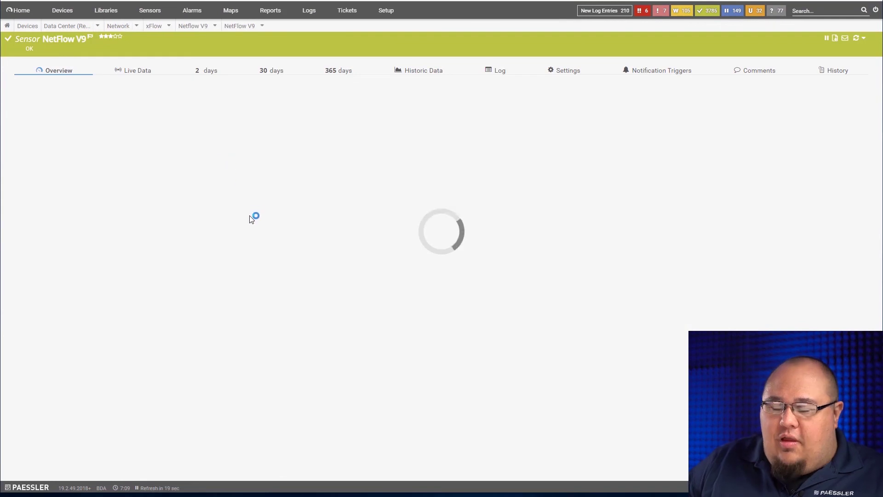